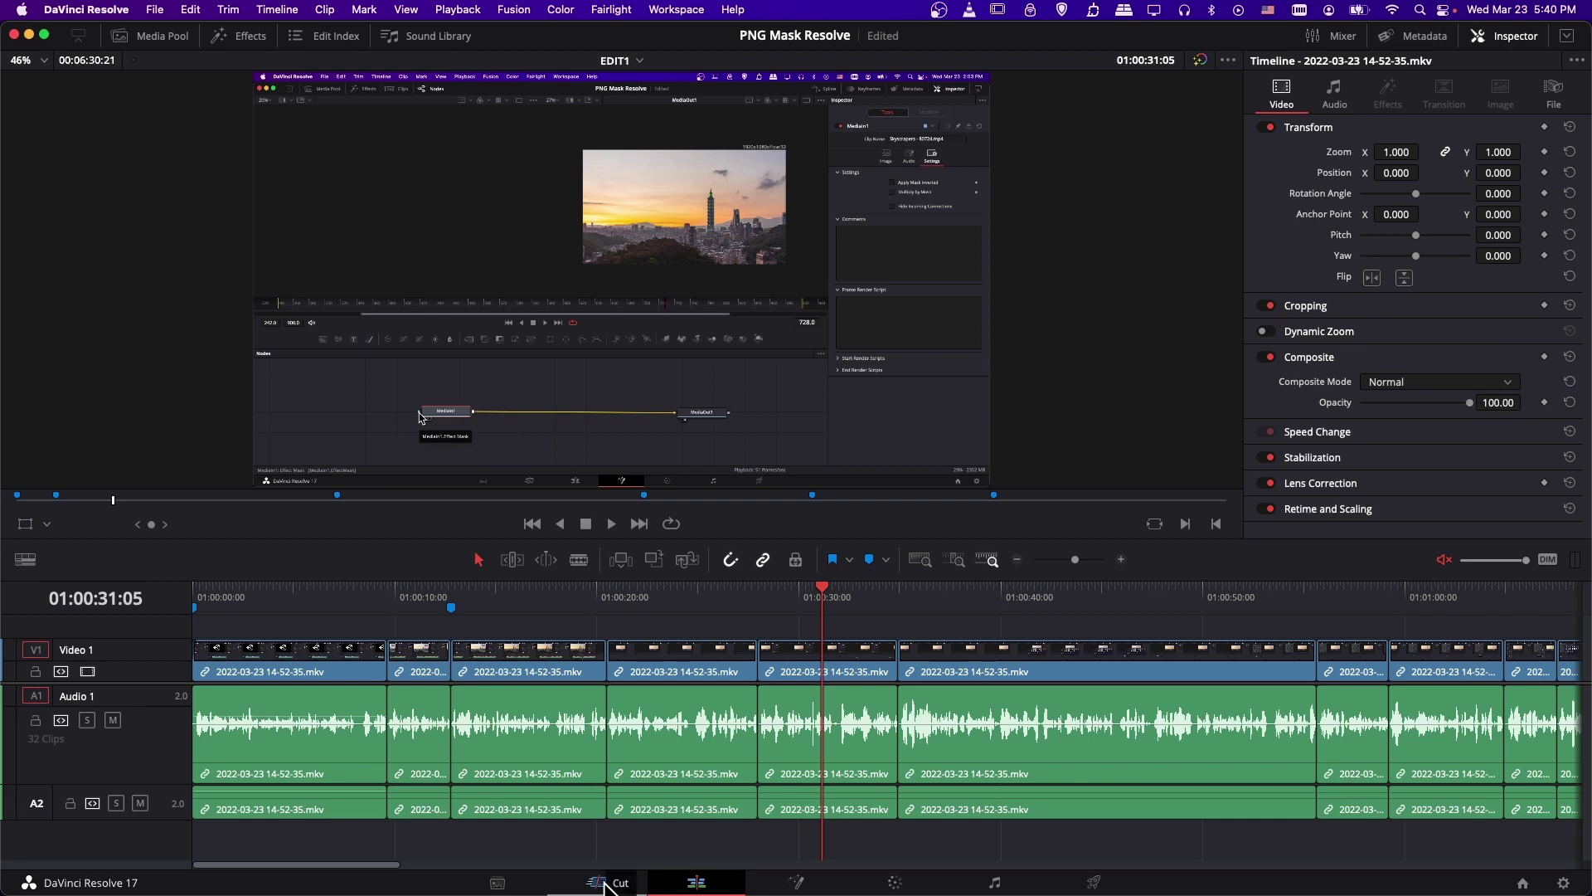
# Step: Switch from the Edit page to the Cut page, showing the media pool and EDIT1 timeline
pyautogui.click(604, 883)
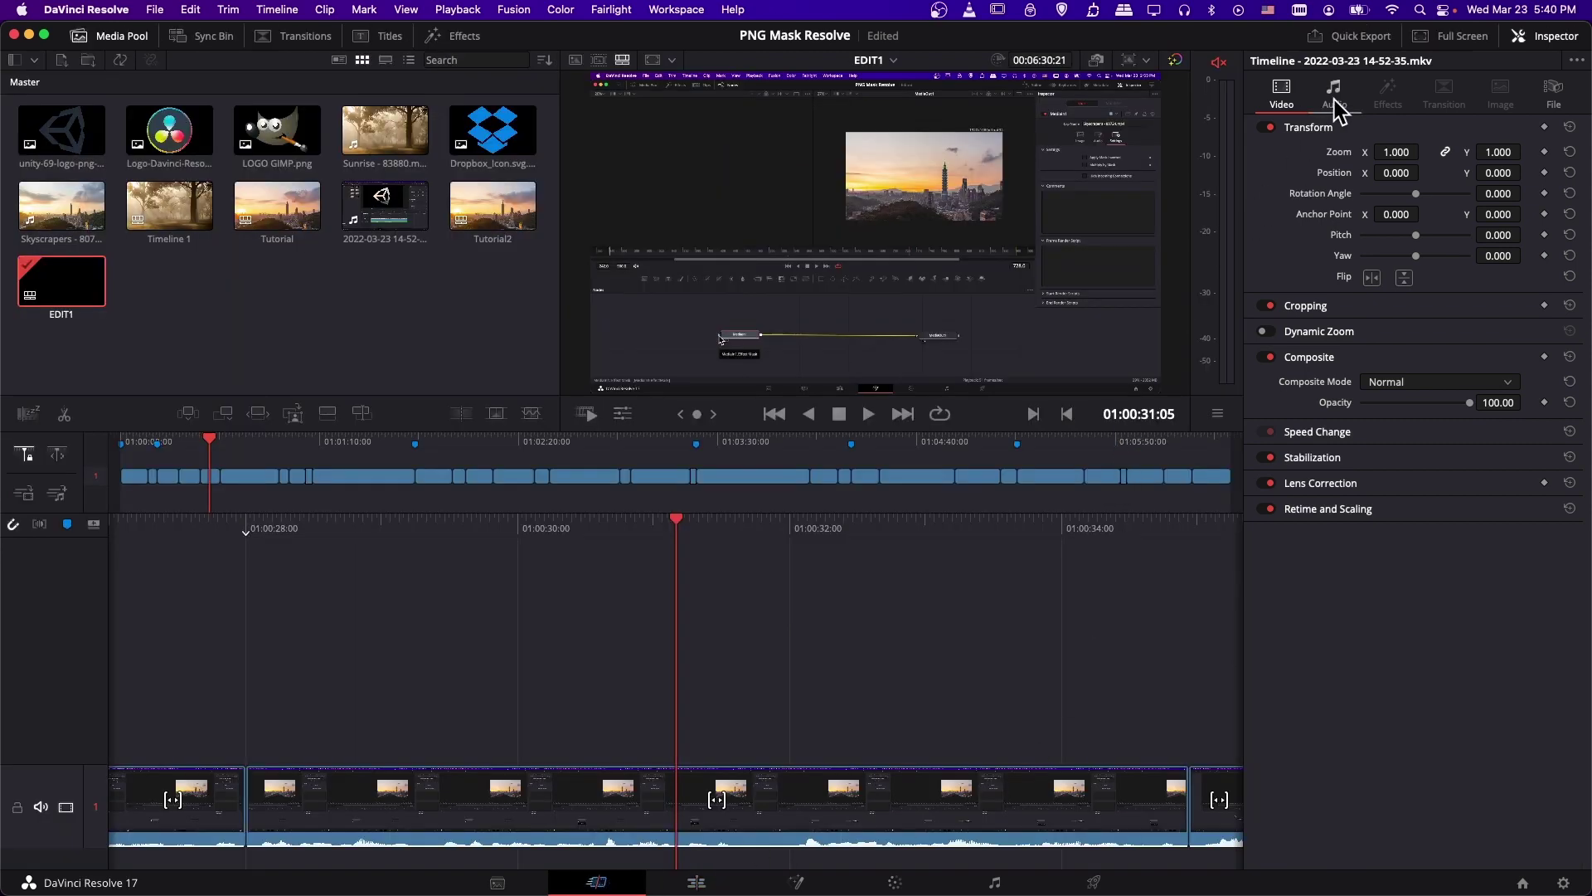
# Step: Open Quick Export (H.264, 1920 x 1080, 30 fps) and position its dialog over the viewer
pyautogui.click(1367, 38)
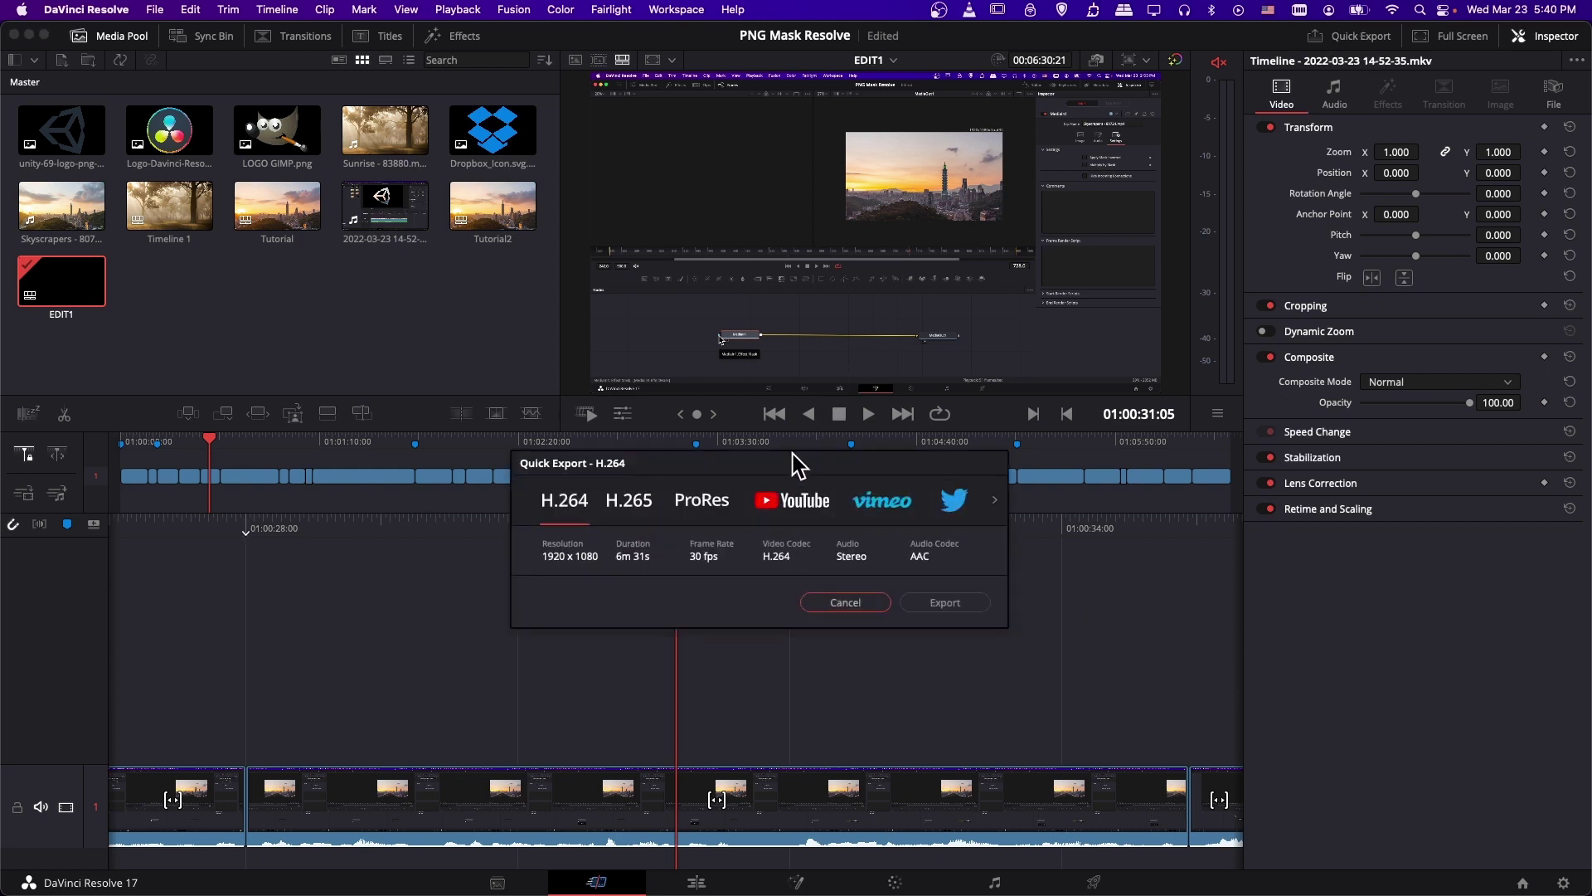
pyautogui.moveTo(793, 455); pyautogui.dragTo(809, 262)
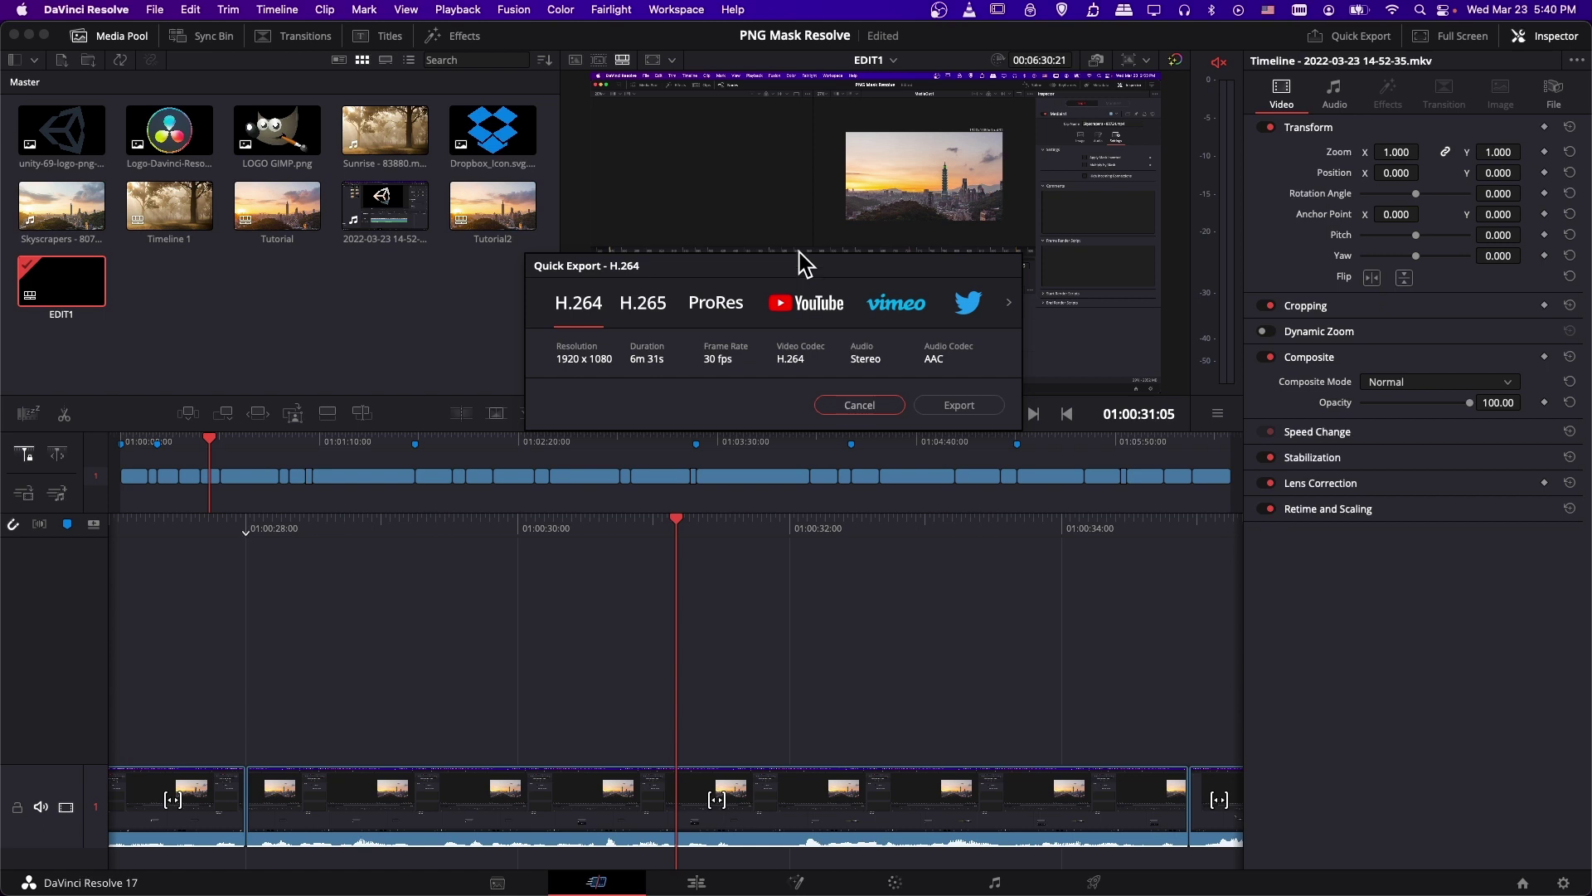
pyautogui.moveTo(588, 313); pyautogui.dragTo(583, 324)
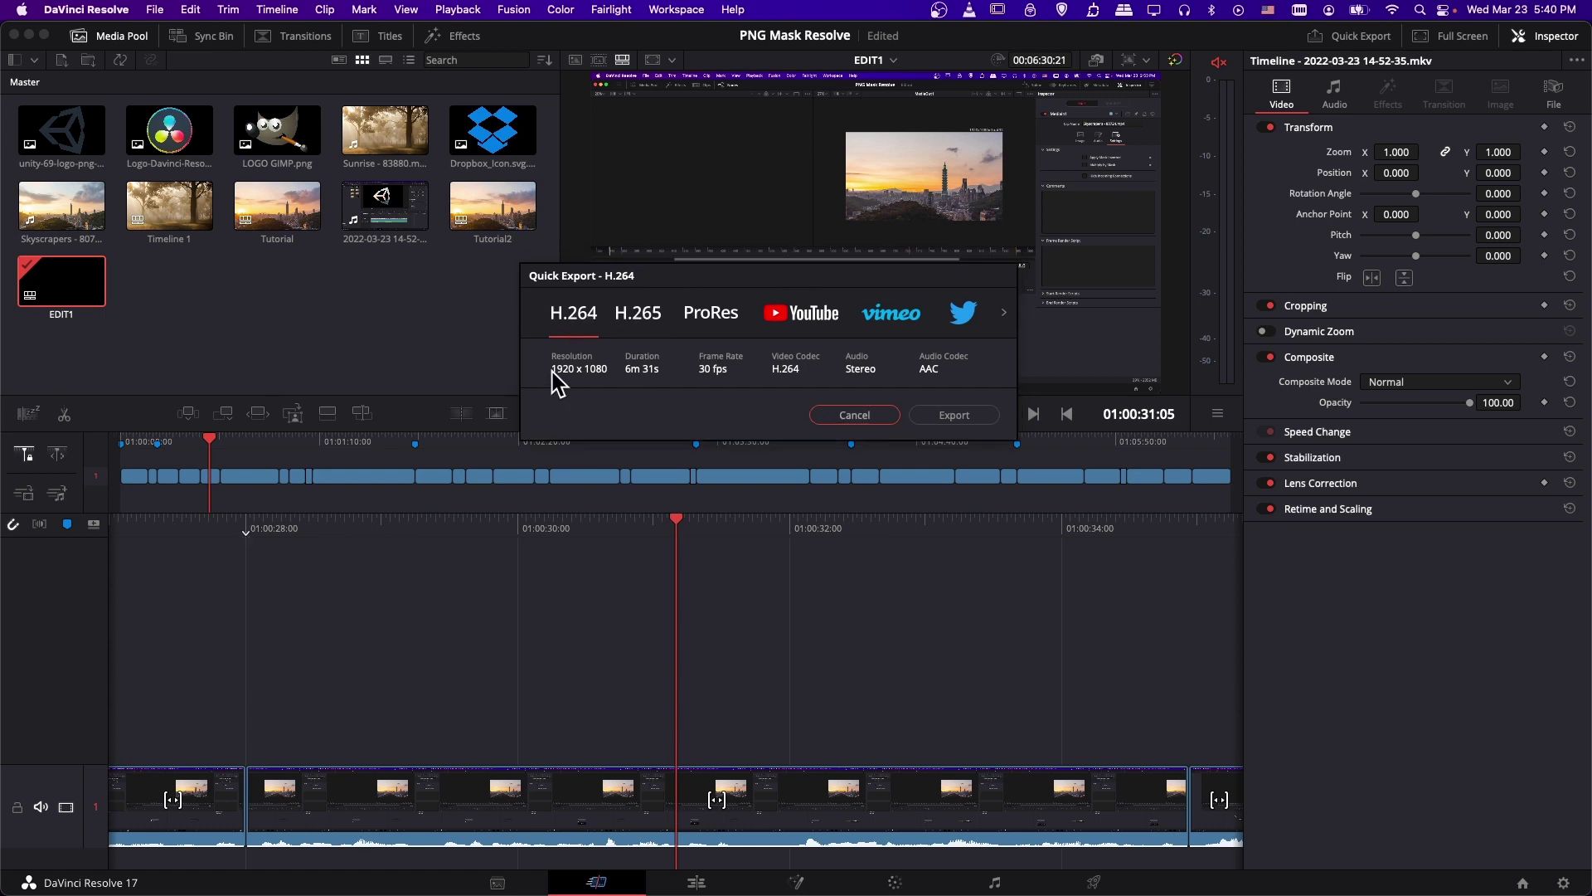
# Step: Pick the YouTube preset in Quick Export, tick direct upload, then cancel the dialog
pyautogui.click(815, 316)
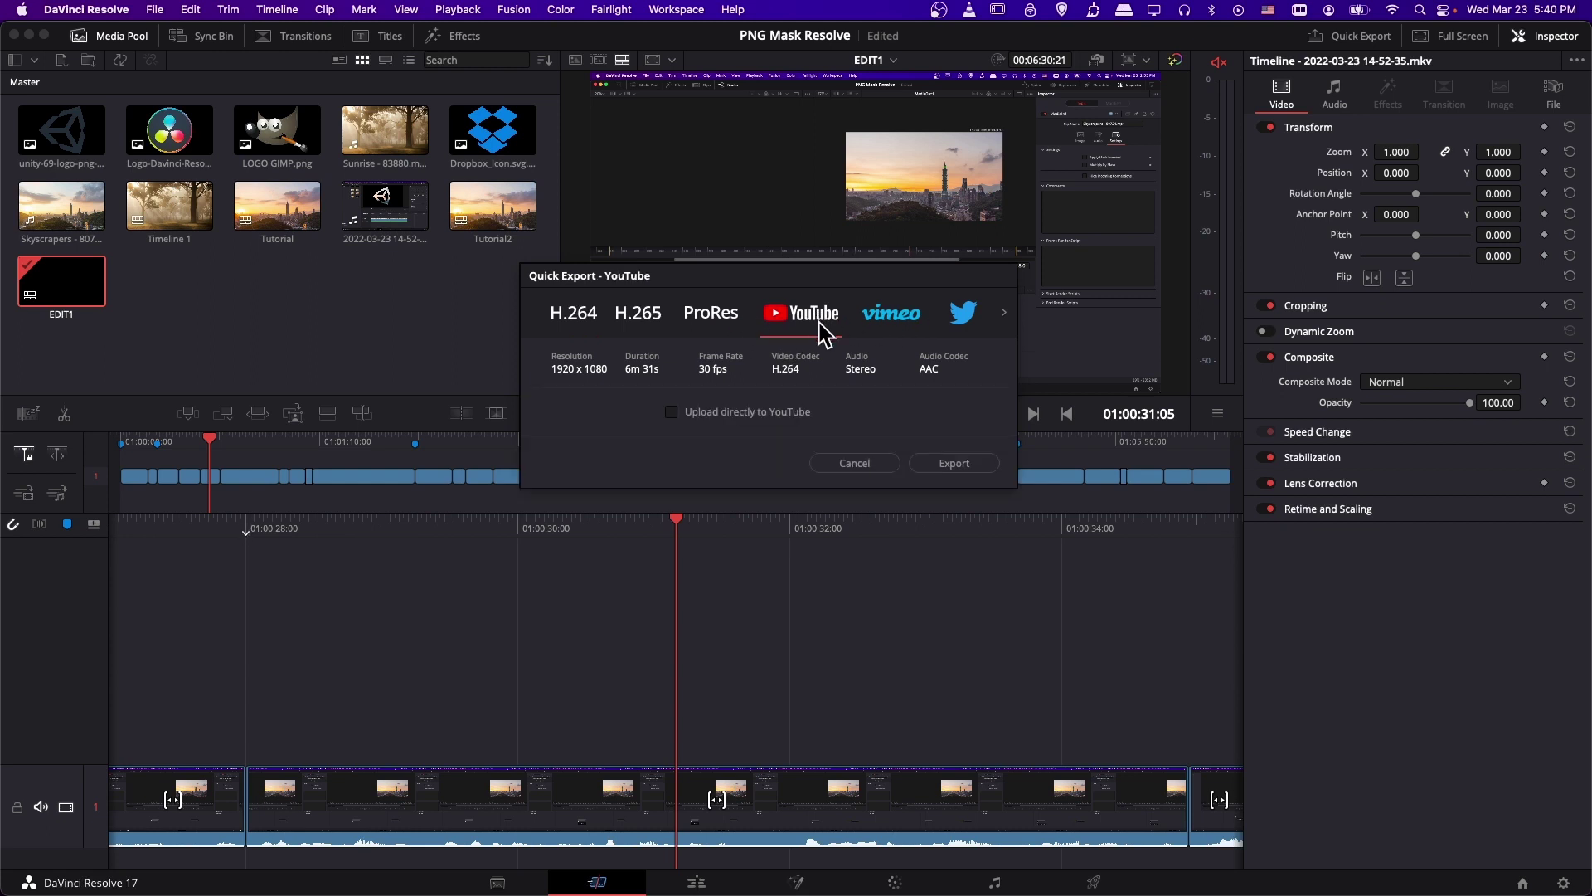
pyautogui.click(741, 414)
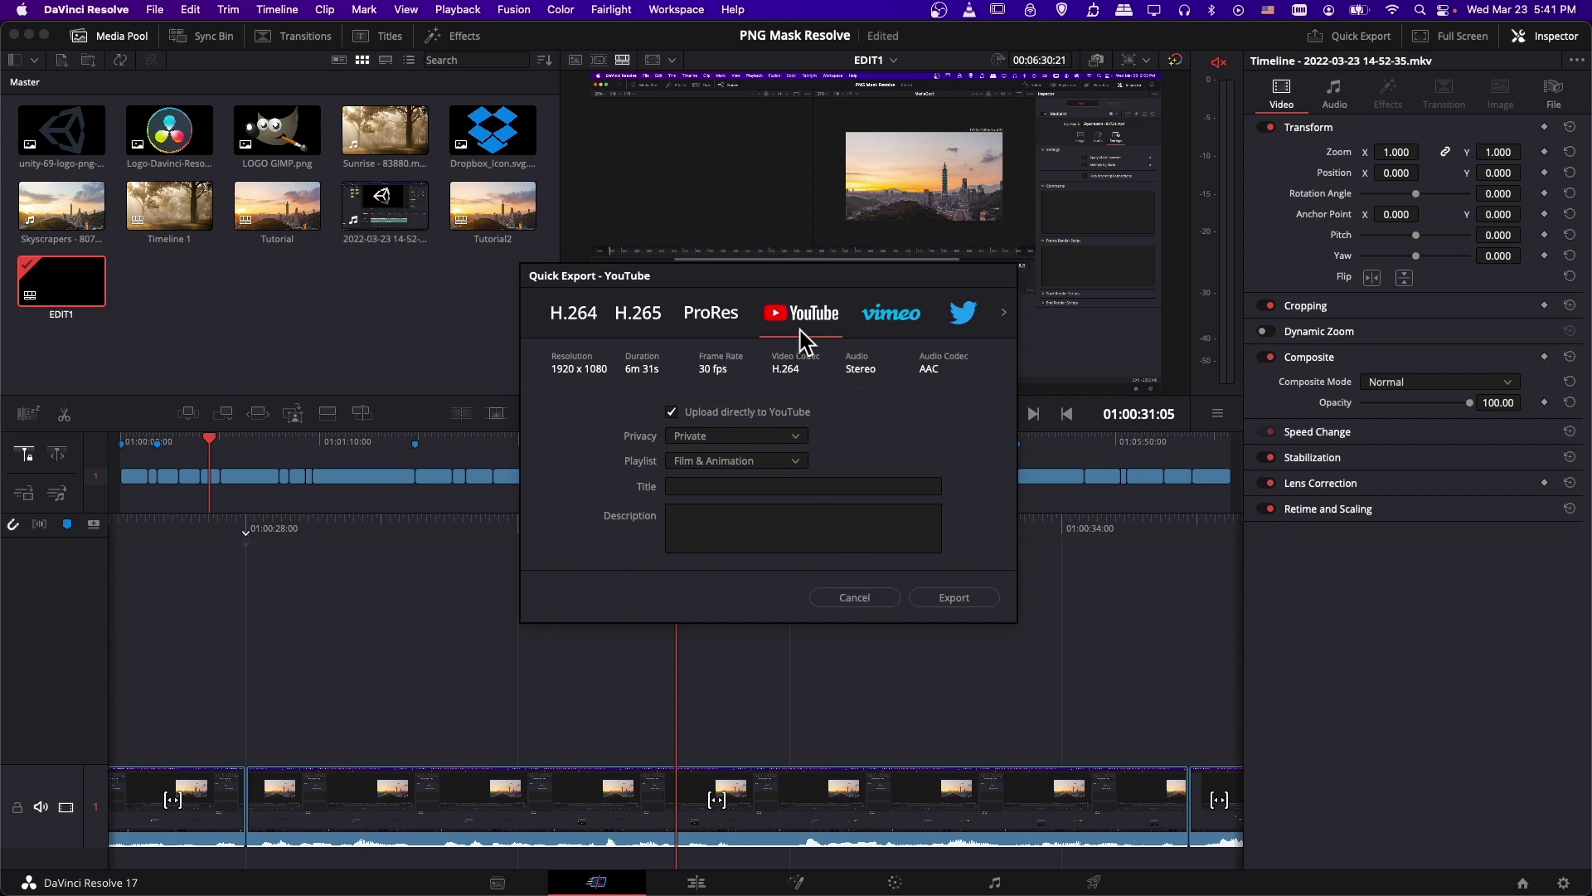
pyautogui.click(838, 601)
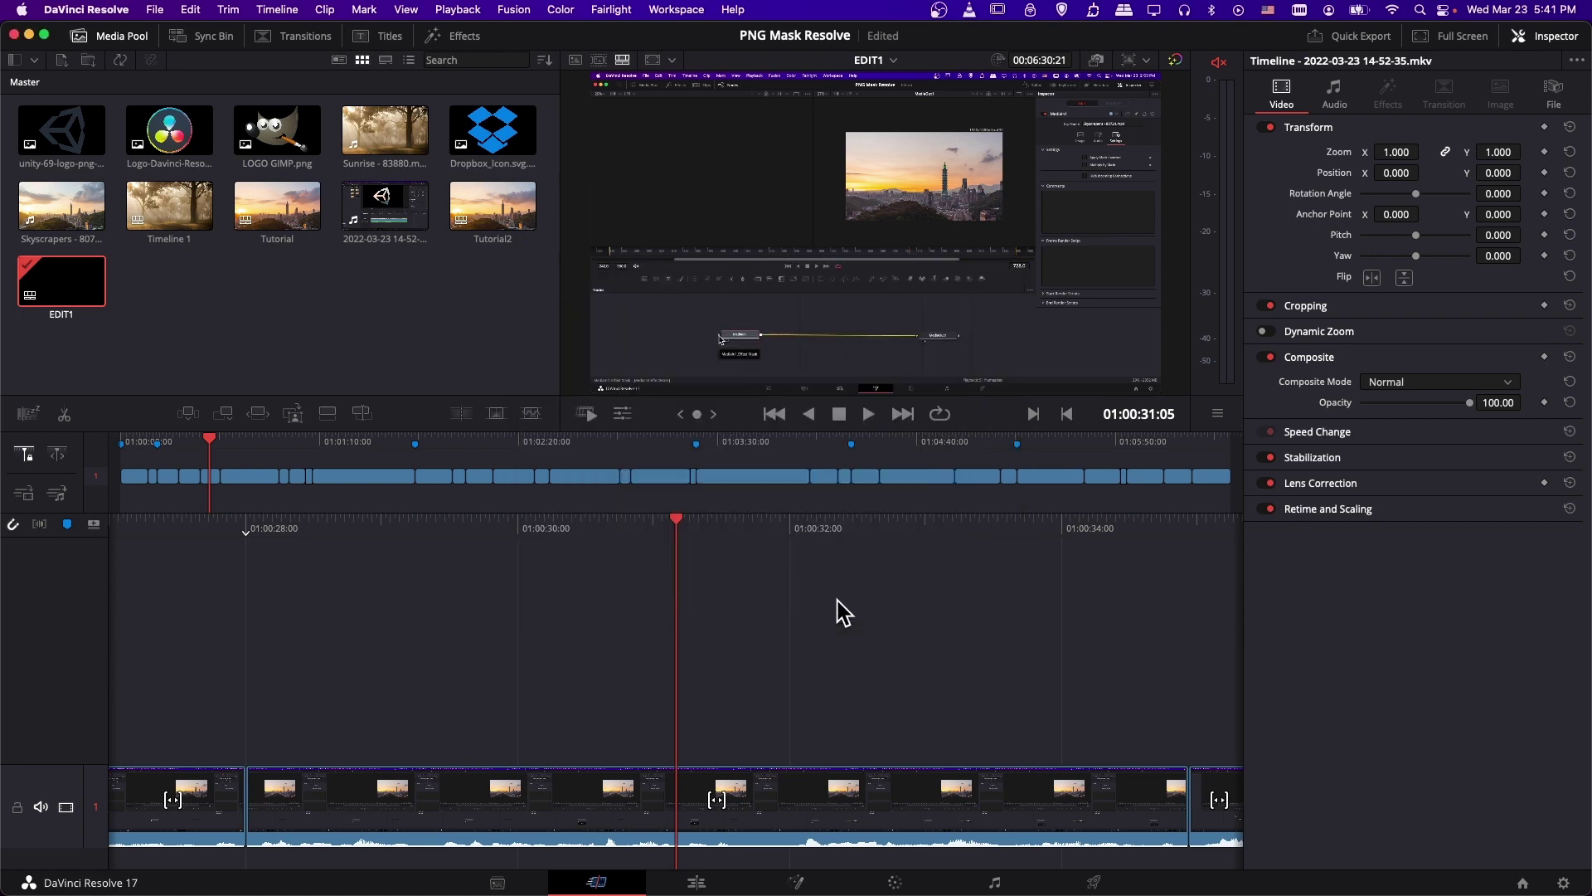
# Step: On the Deliver page, change the render format from MP4 to QuickTime
pyautogui.click(1111, 879)
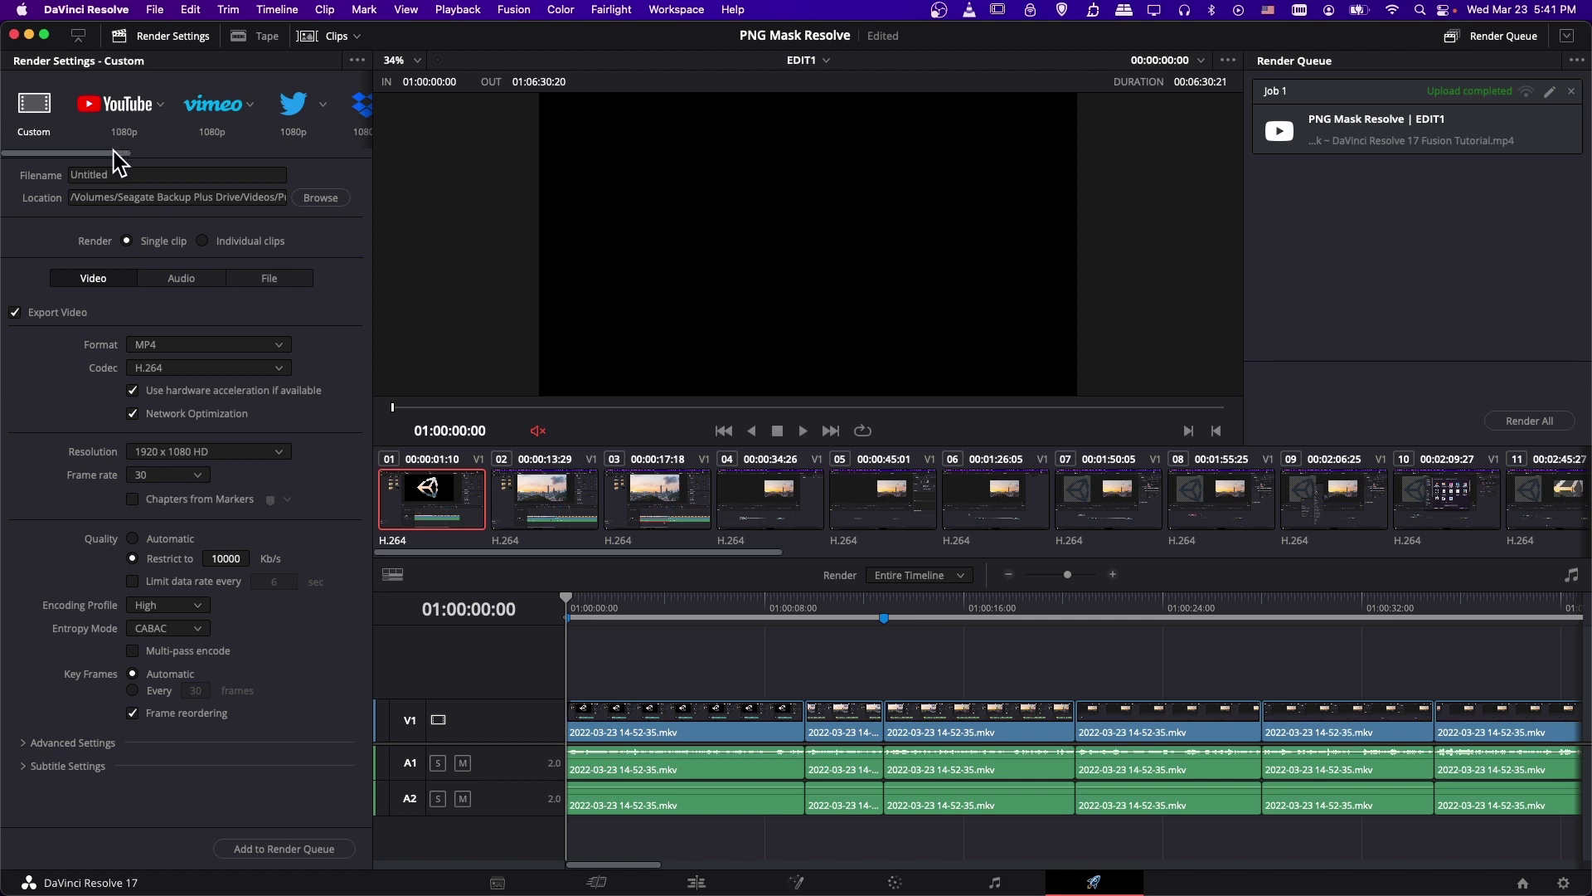
pyautogui.moveTo(113, 151)
pyautogui.mouseDown()
pyautogui.moveTo(267, 154)
pyautogui.moveTo(96, 154)
pyautogui.mouseUp()
pyautogui.click(158, 345)
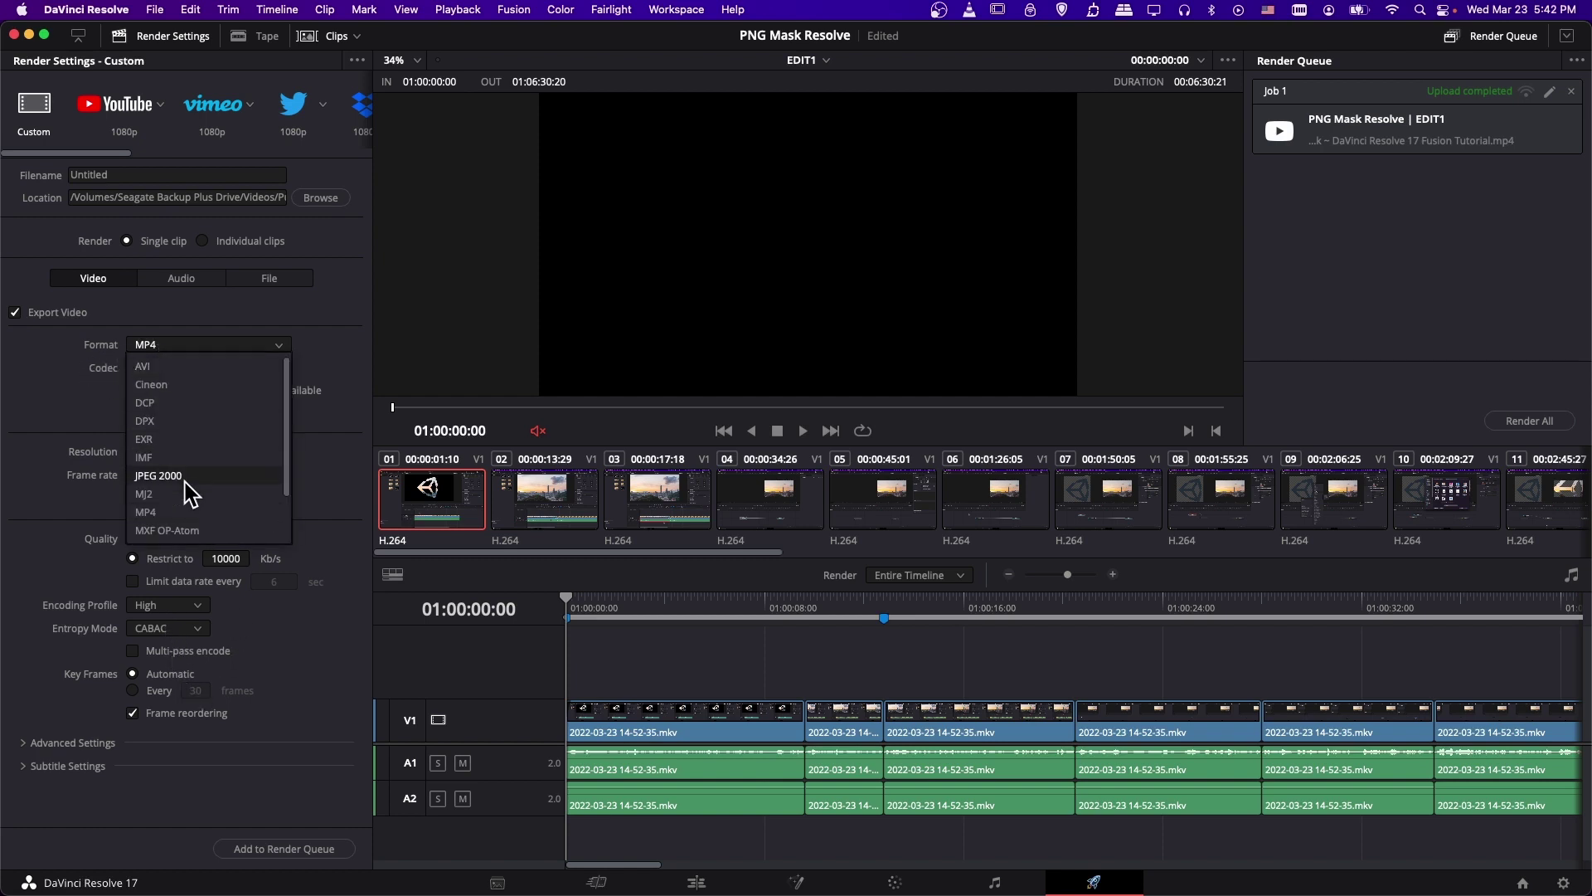
pyautogui.scroll(-3, 191, 518)
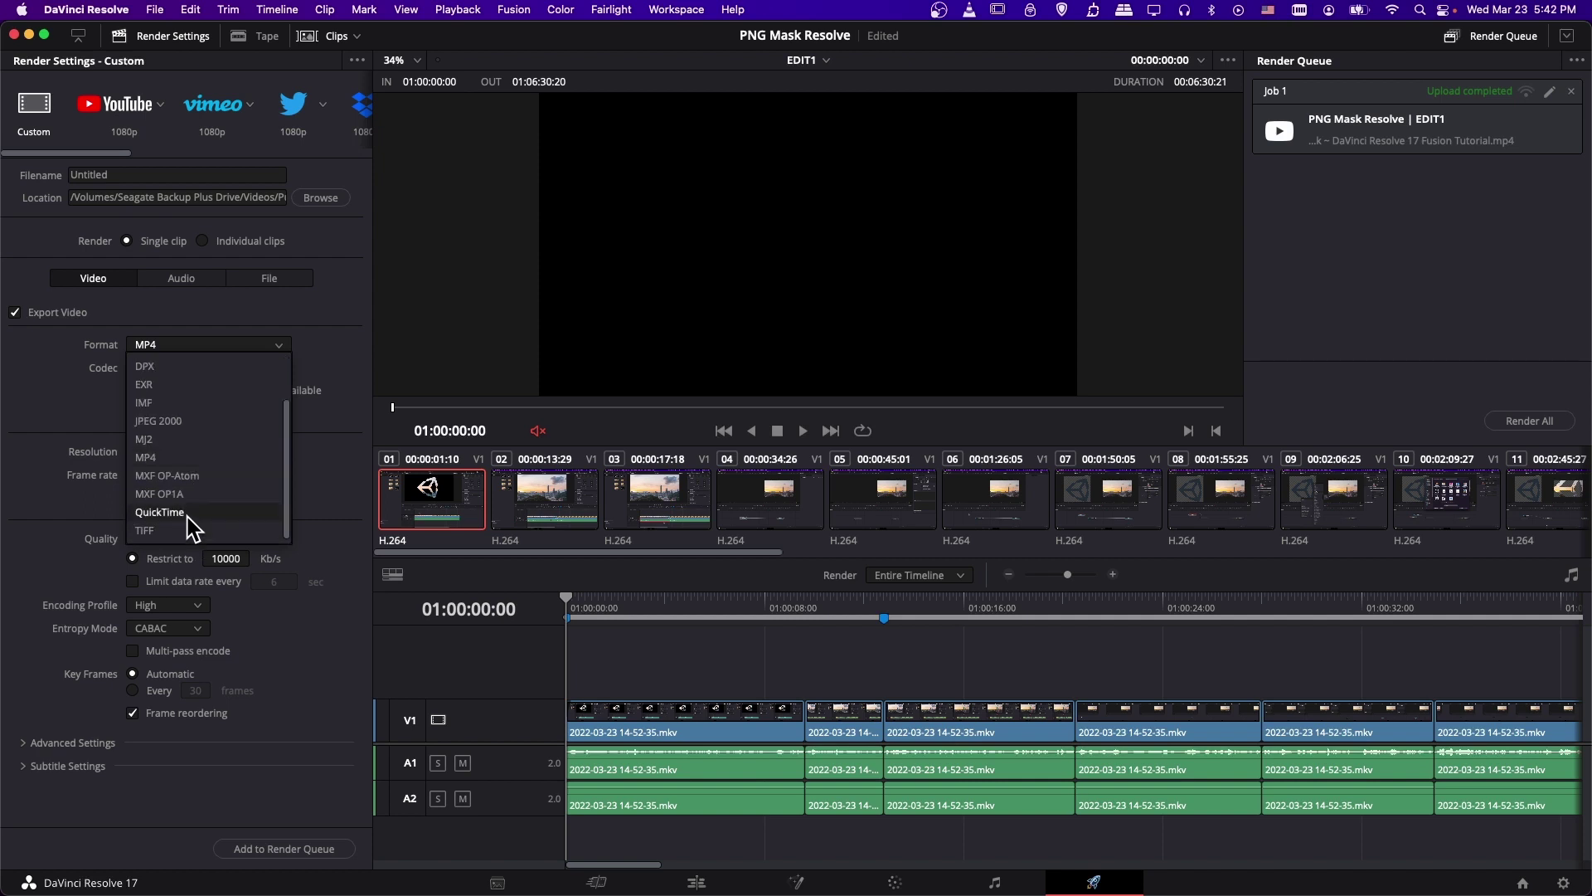
pyautogui.click(191, 513)
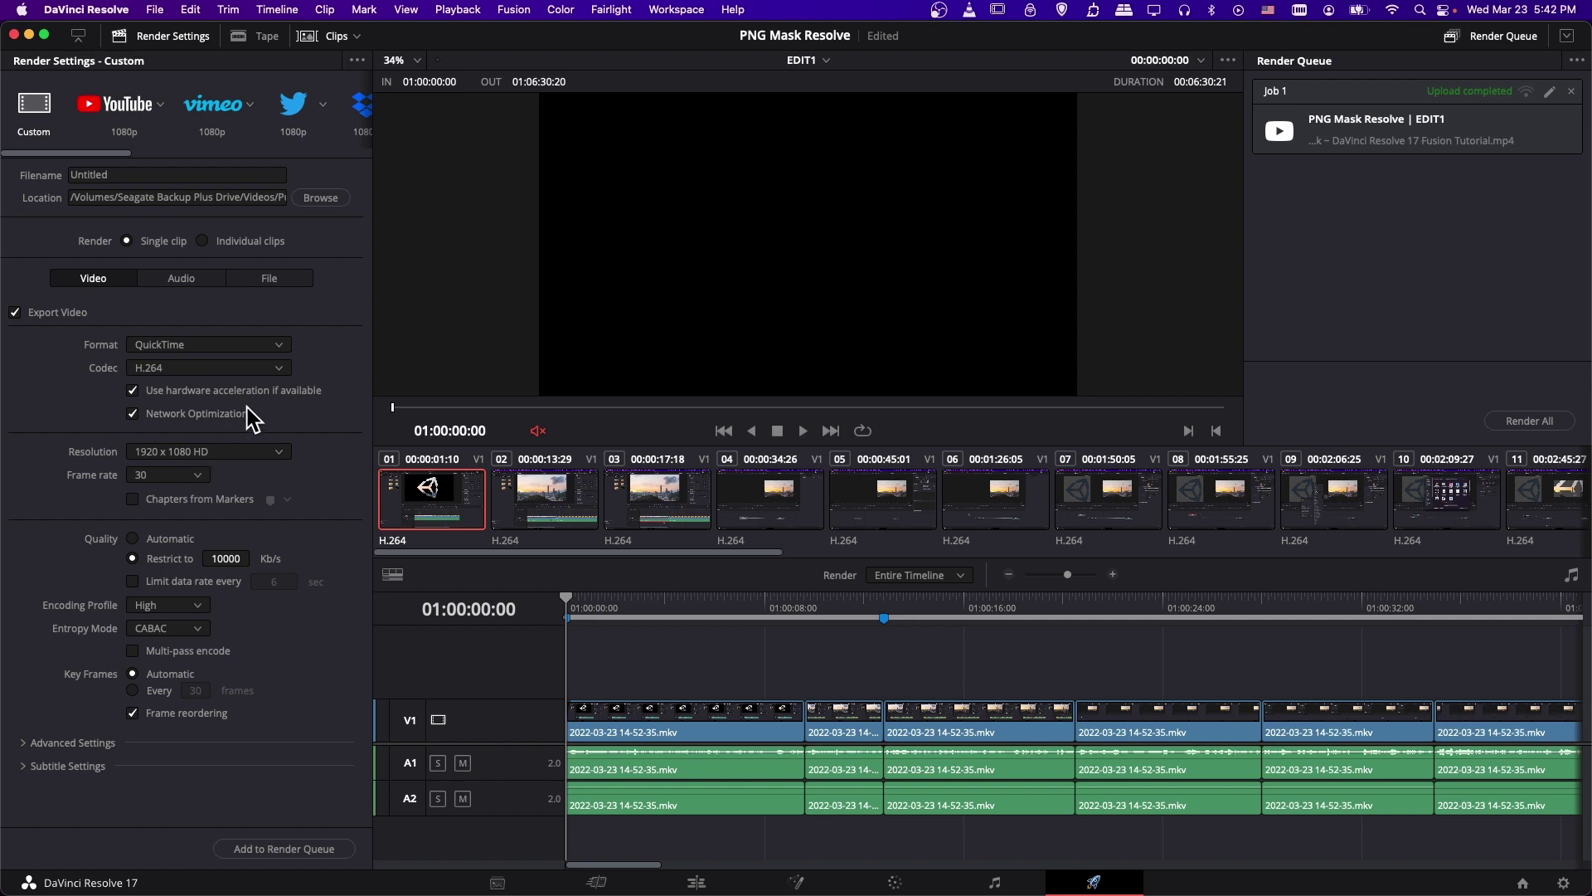
# Step: Check the resolution and frame rate options, keeping 1920 x 1080 at 30 fps
pyautogui.click(188, 454)
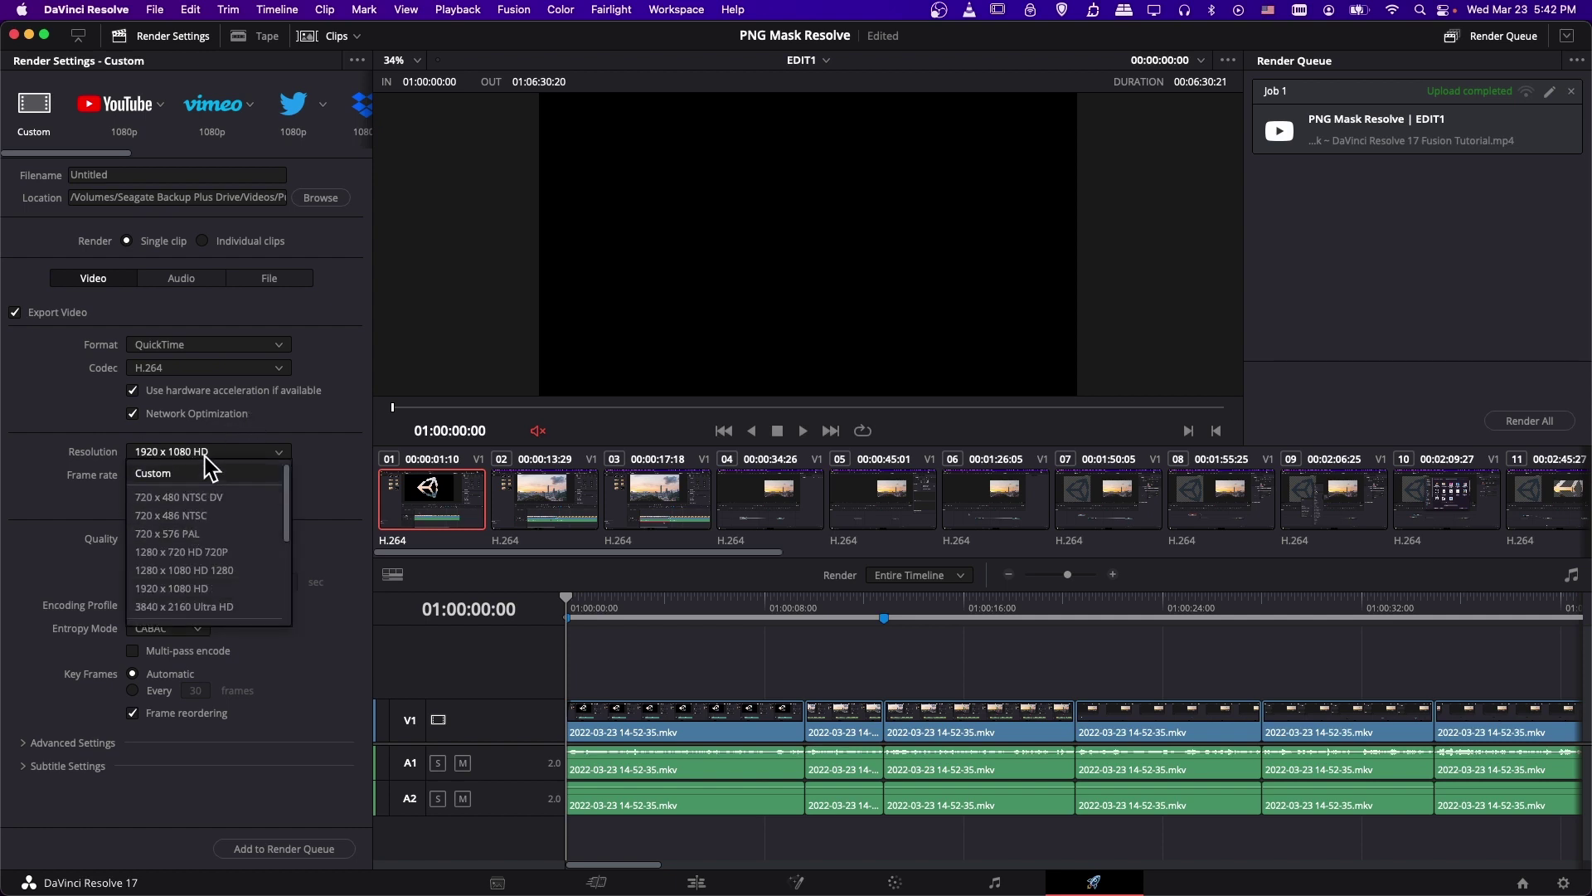
pyautogui.click(209, 456)
pyautogui.click(199, 475)
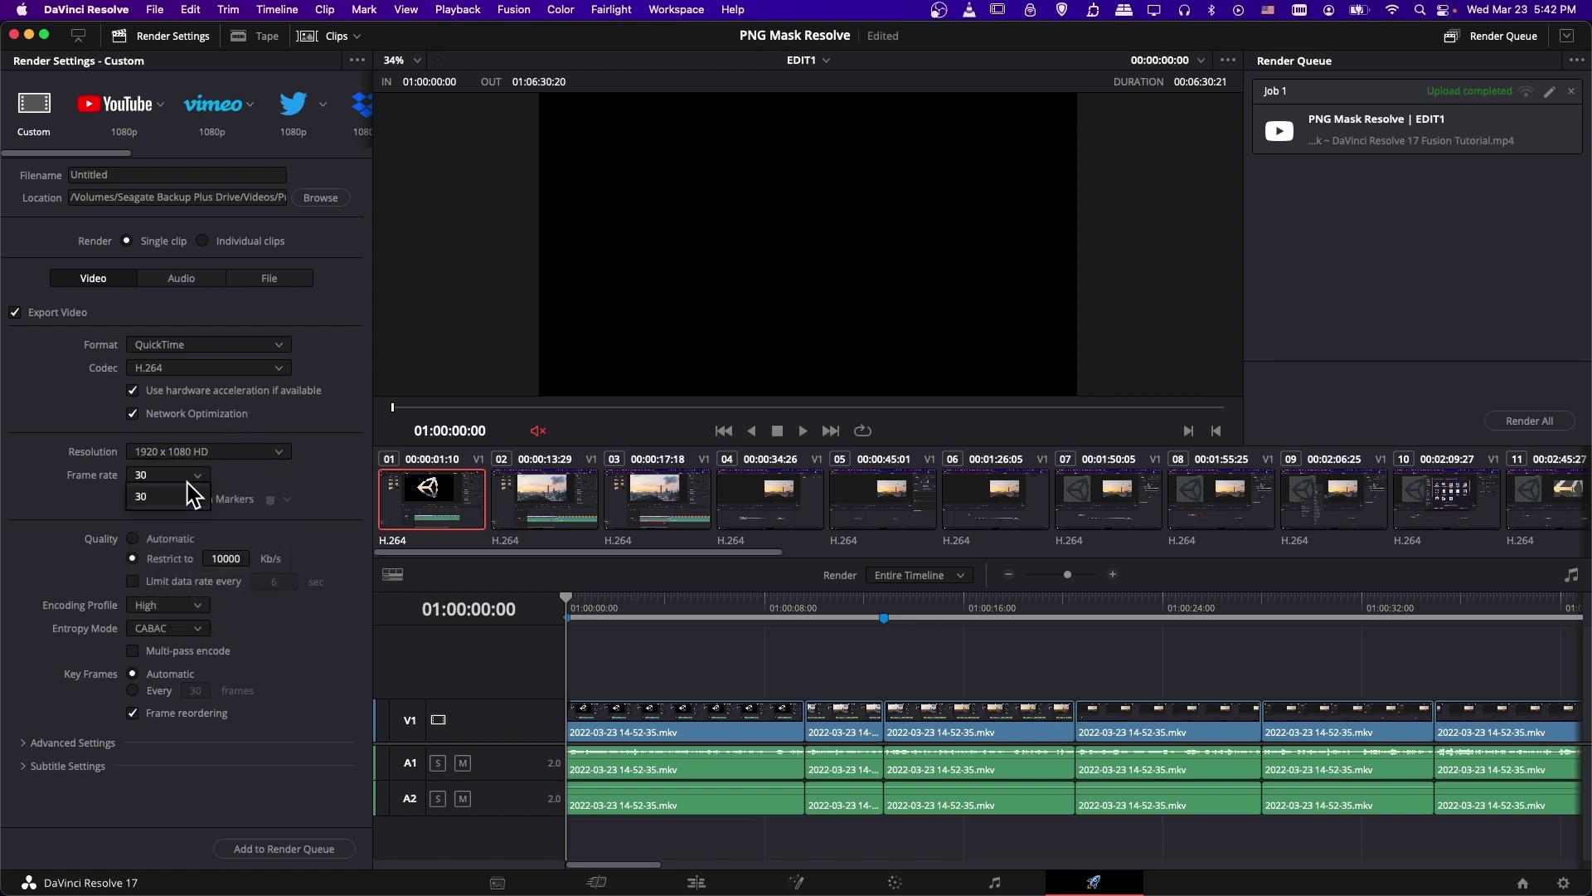
pyautogui.click(200, 475)
# Step: Review the 1920 x 1080, 30 fps Master Settings in Project Settings and cancel unchanged
pyautogui.click(163, 5)
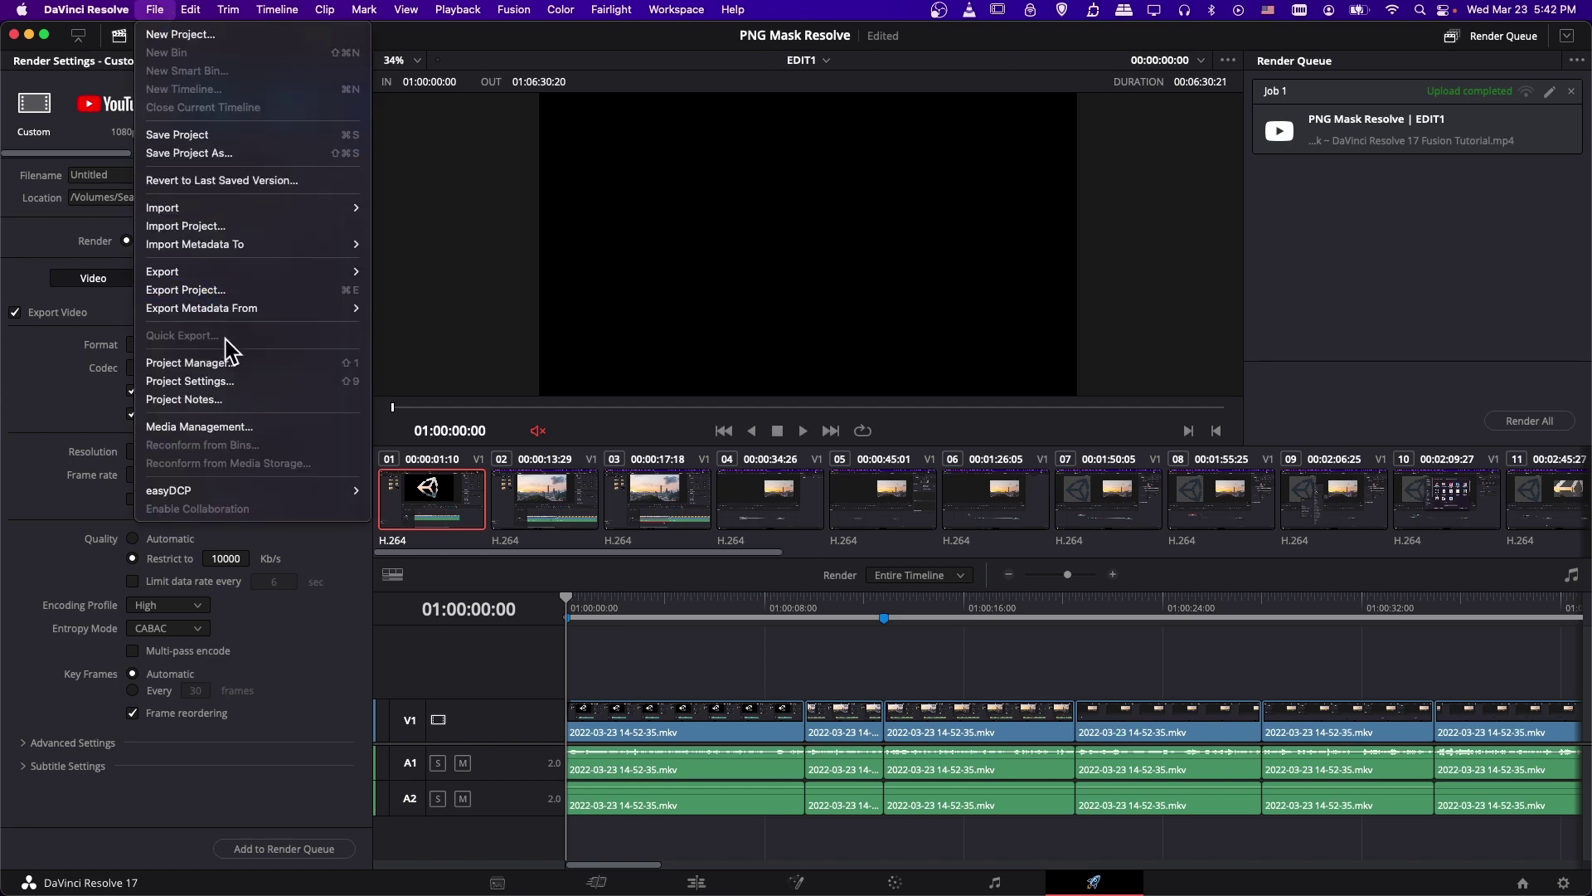
pyautogui.click(232, 381)
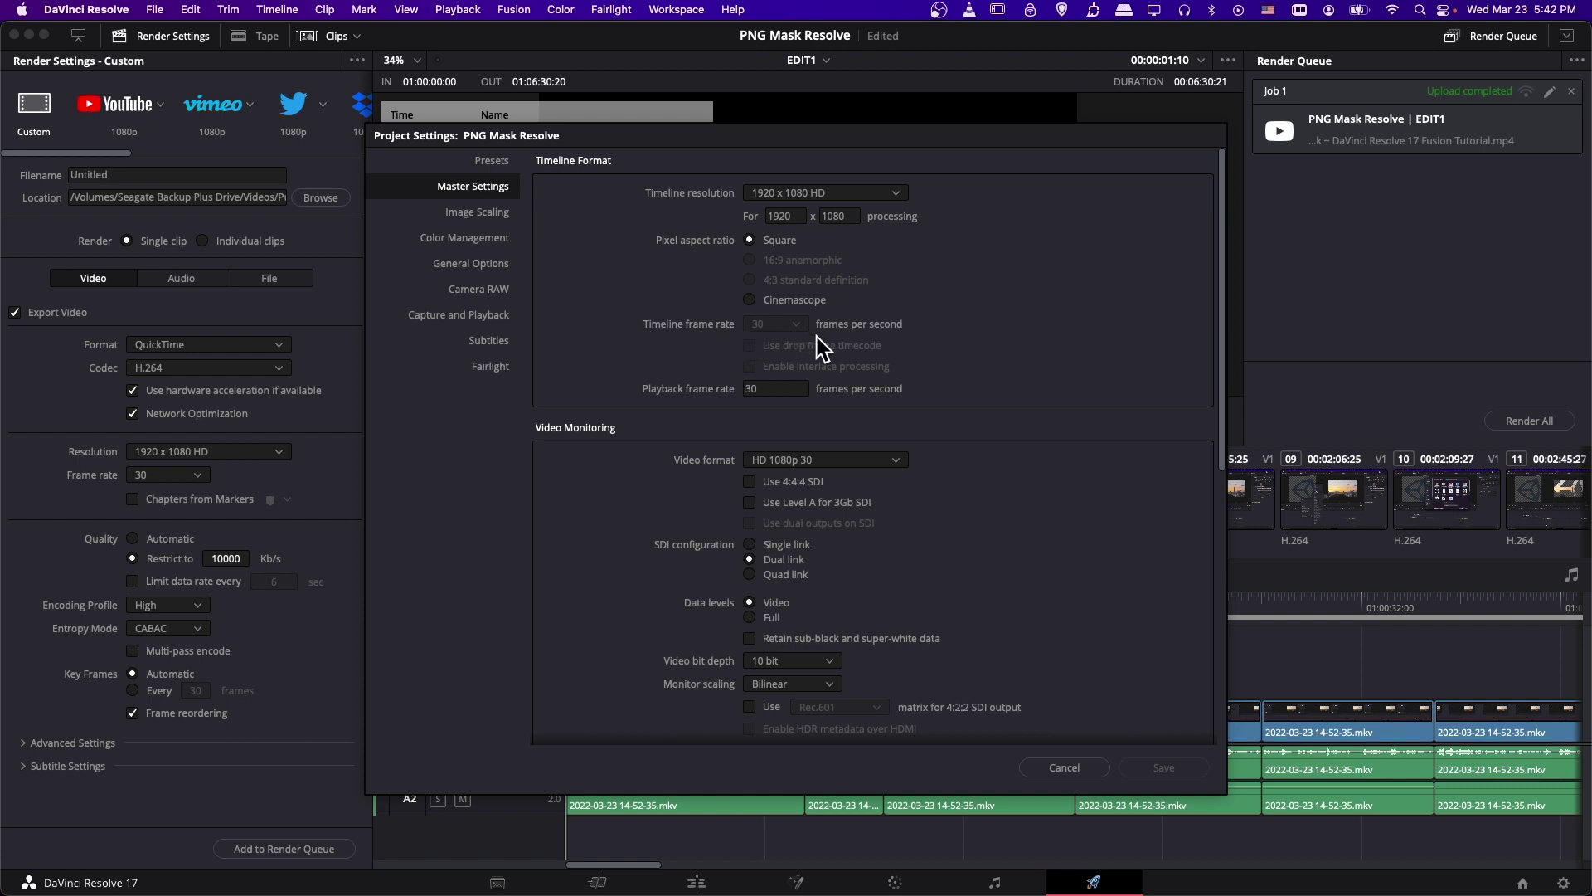
pyautogui.click(1071, 768)
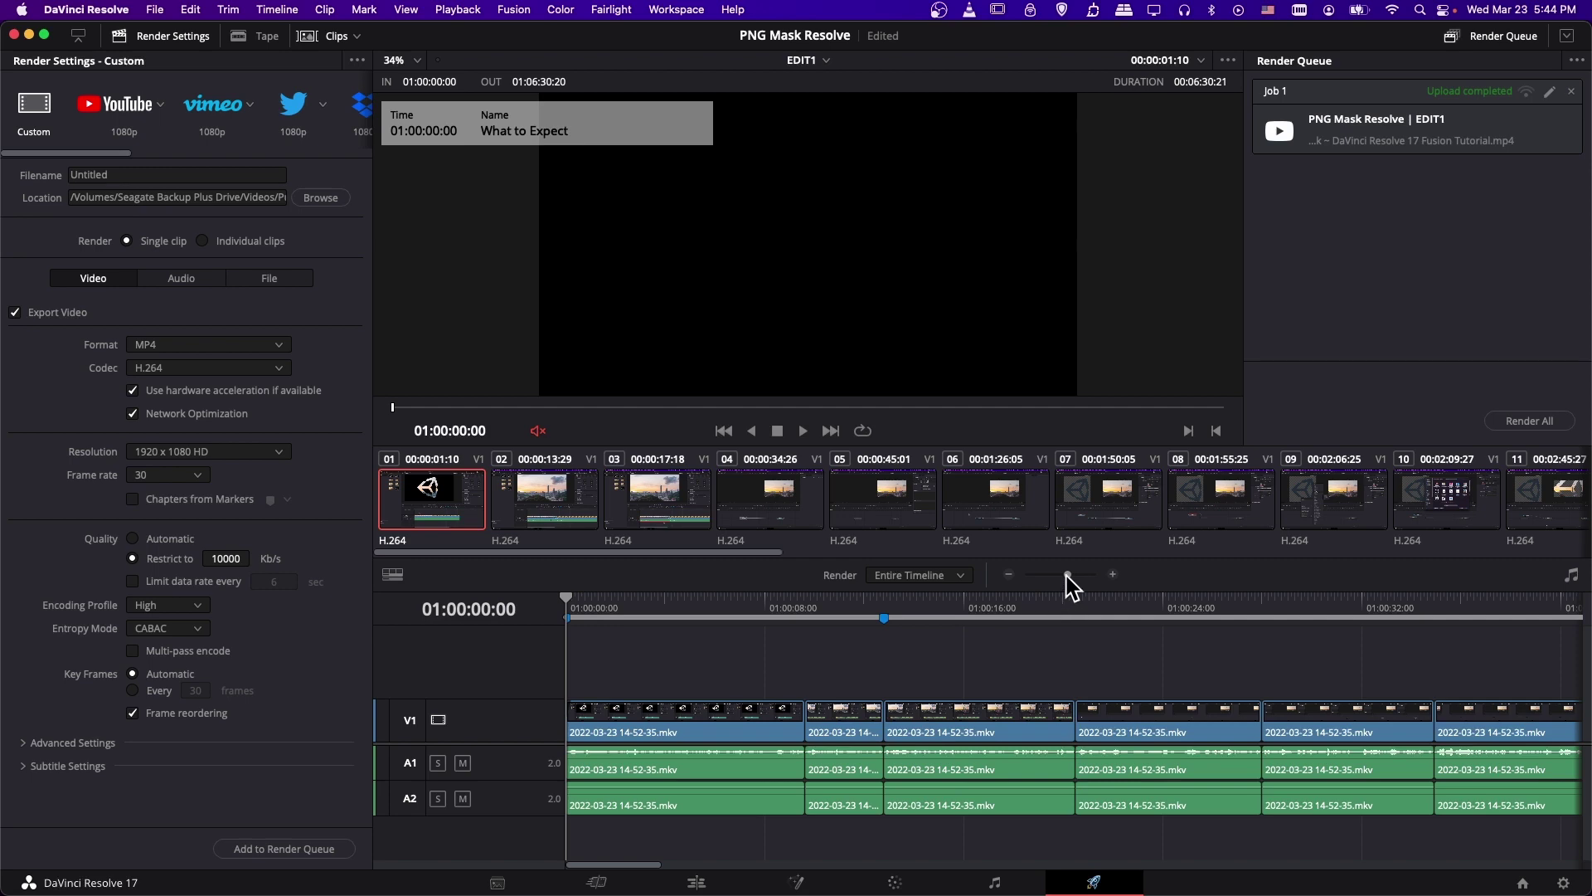
# Step: Try an In/Out render range 01:02:25:16–01:04:02:11, then revert to rendering the Entire Timeline
pyautogui.moveTo(1066, 575); pyautogui.dragTo(1045, 576)
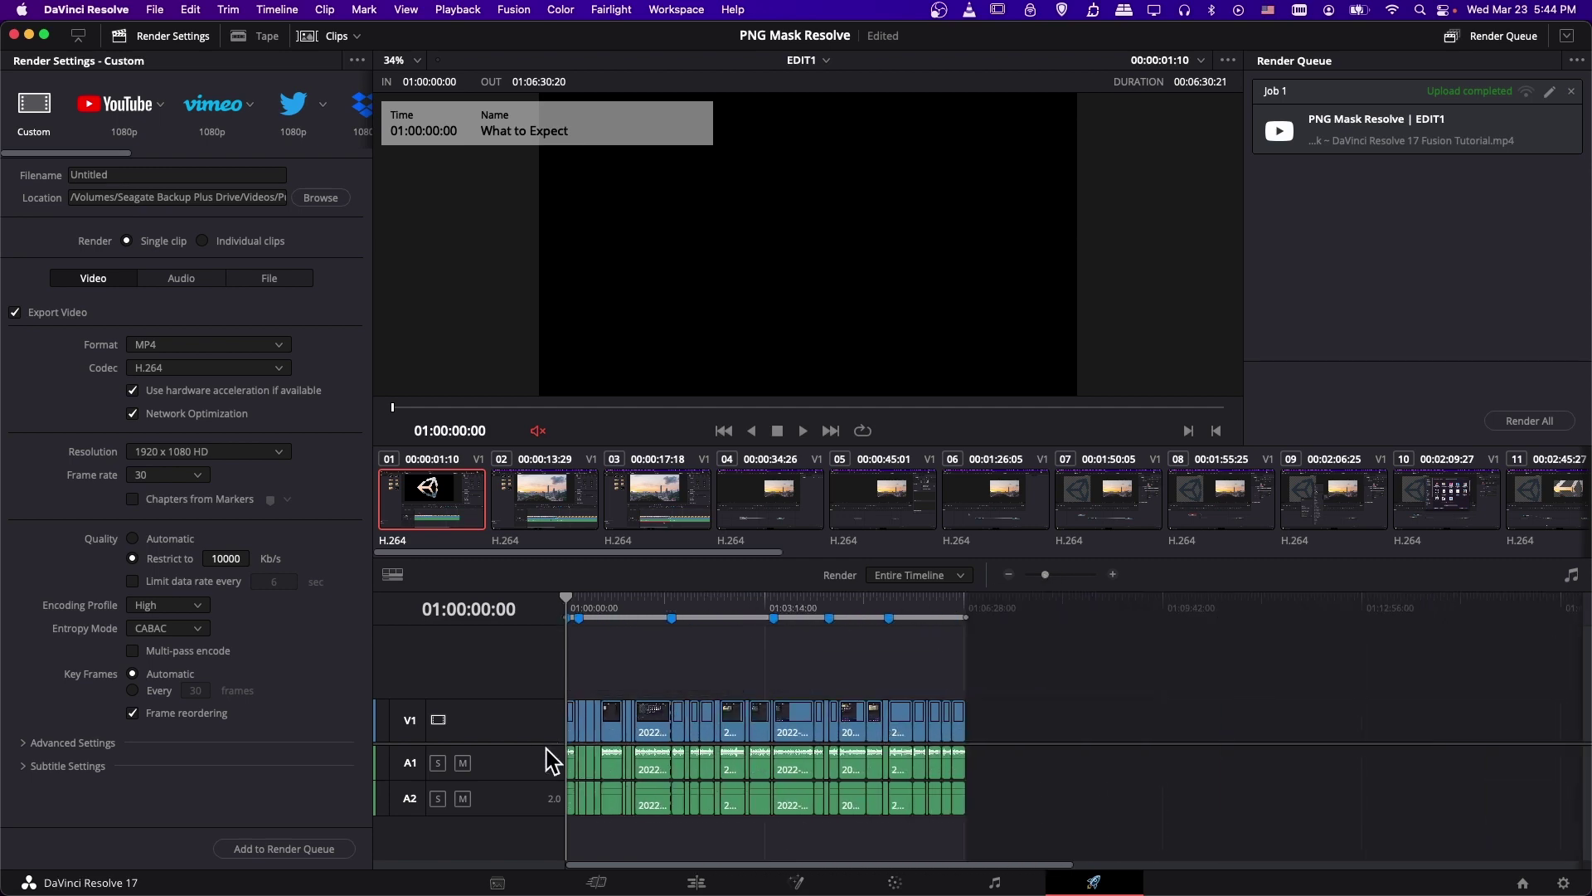
pyautogui.click(907, 578)
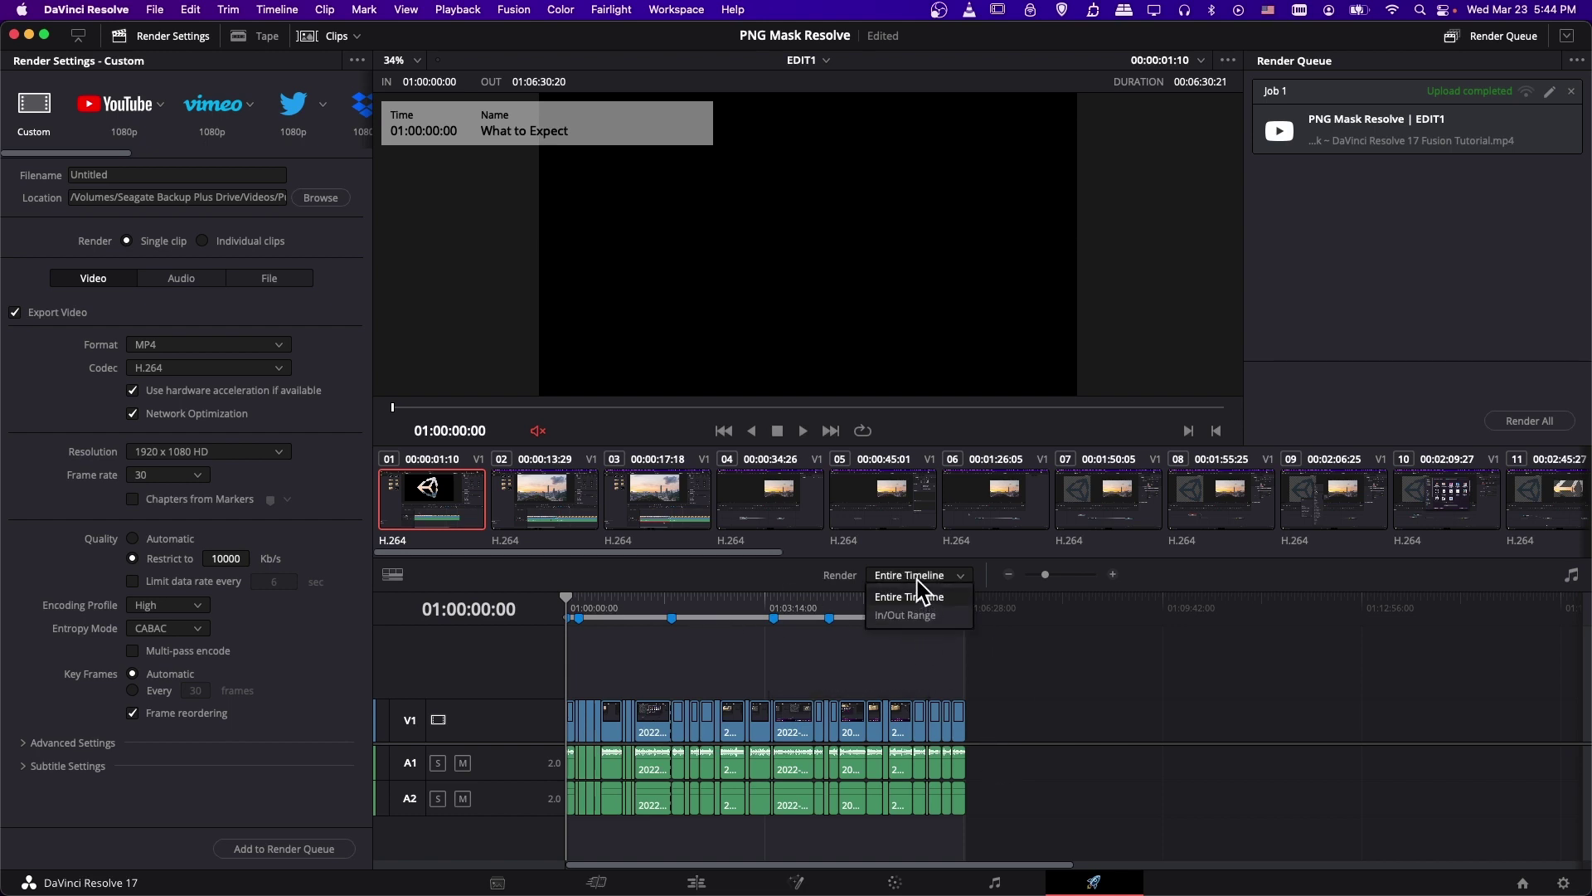
pyautogui.click(914, 614)
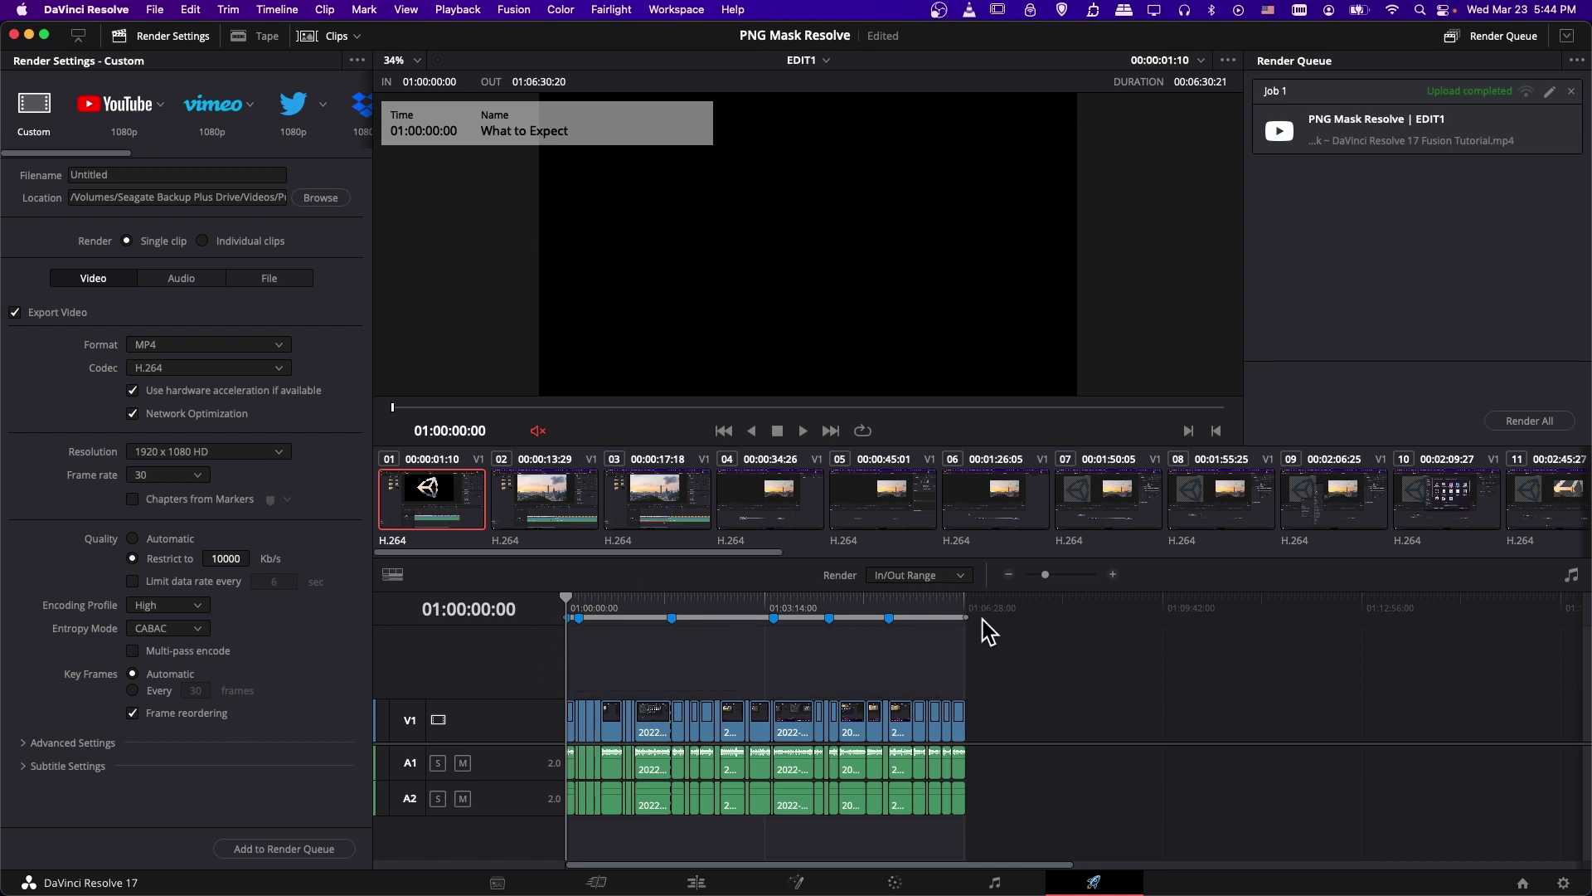
pyautogui.click(715, 604)
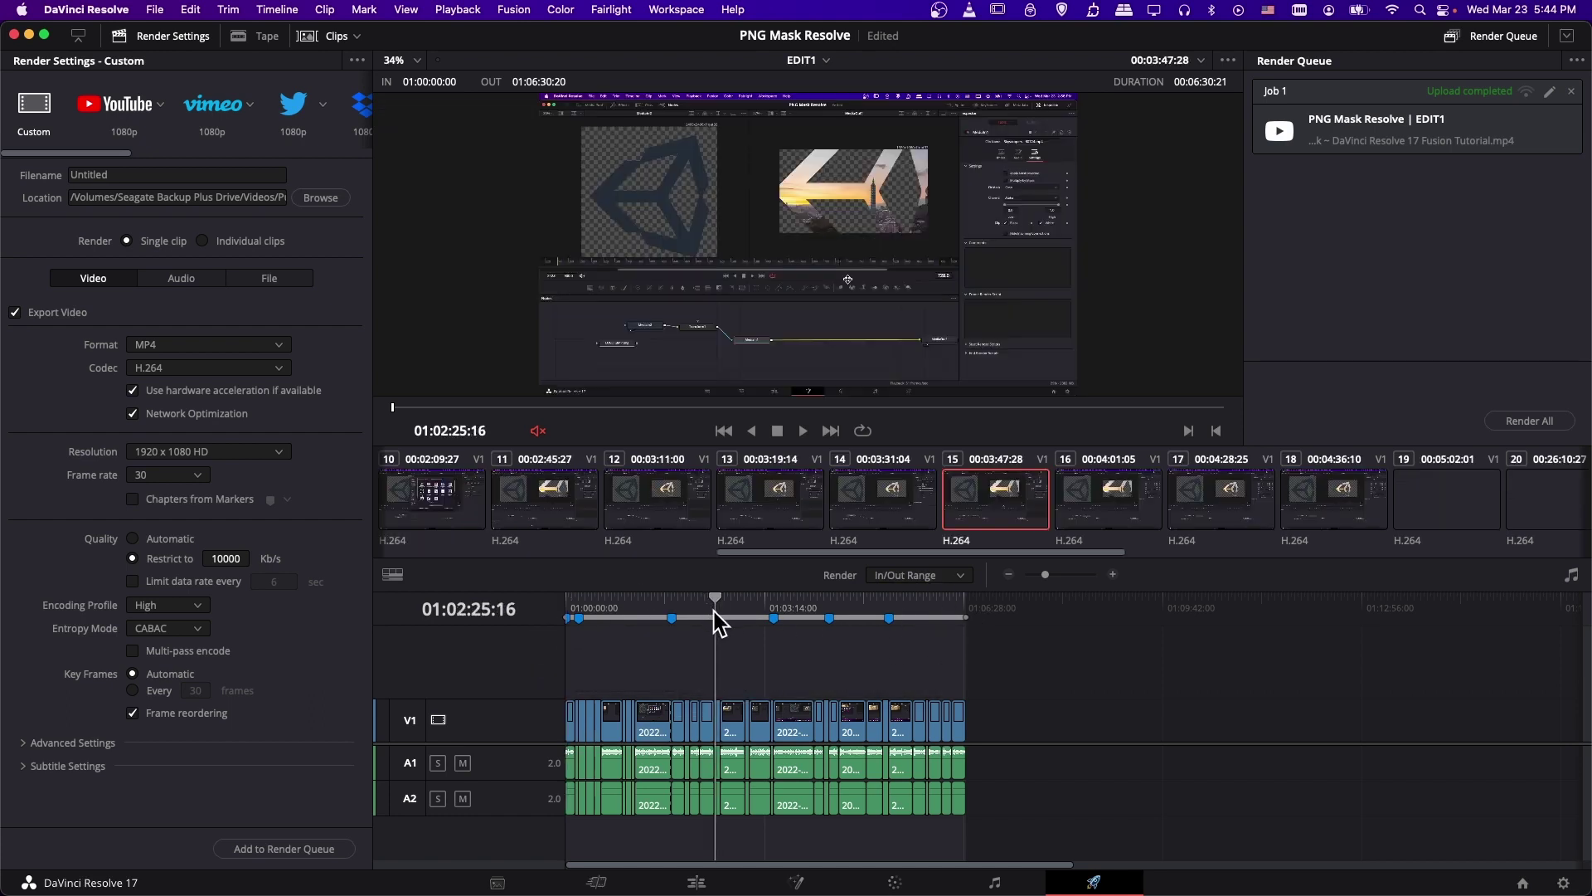
pyautogui.press('i')
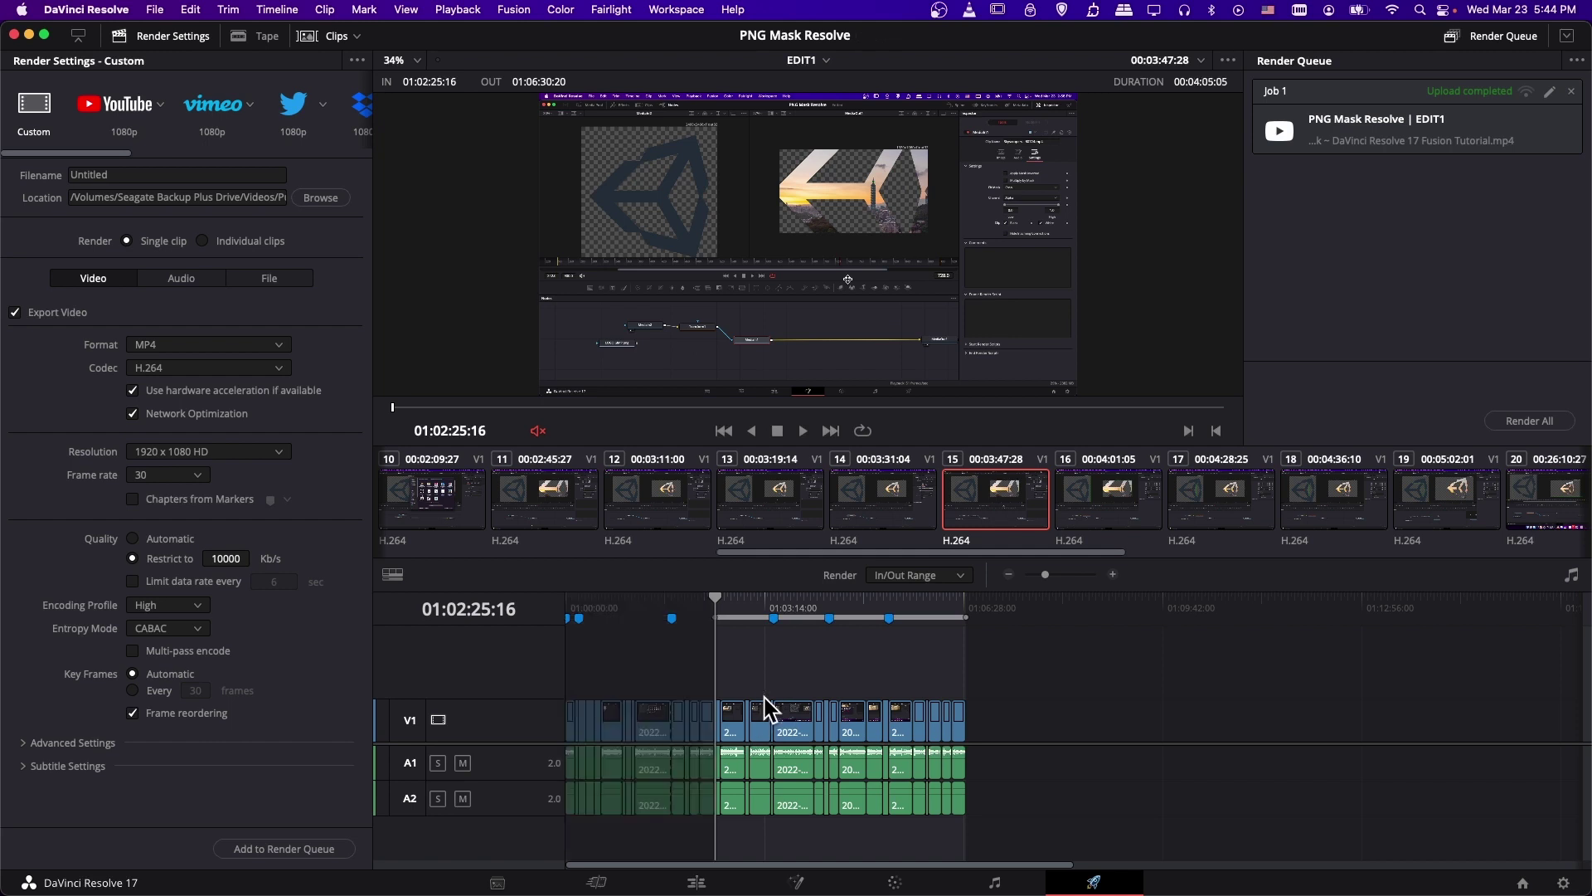
pyautogui.click(813, 603)
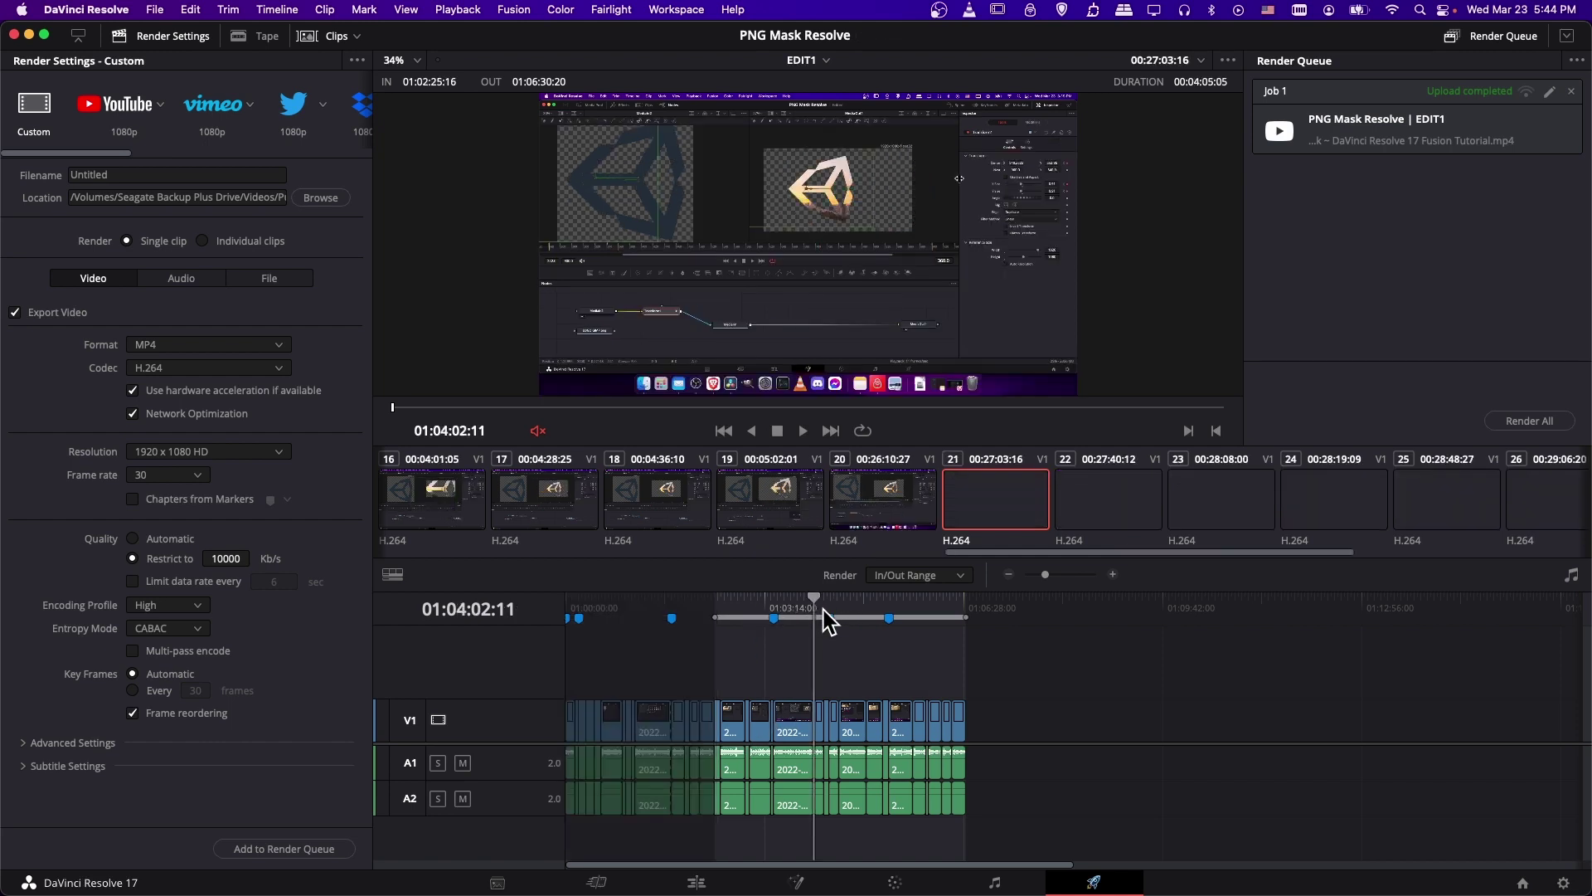
pyautogui.press('o')
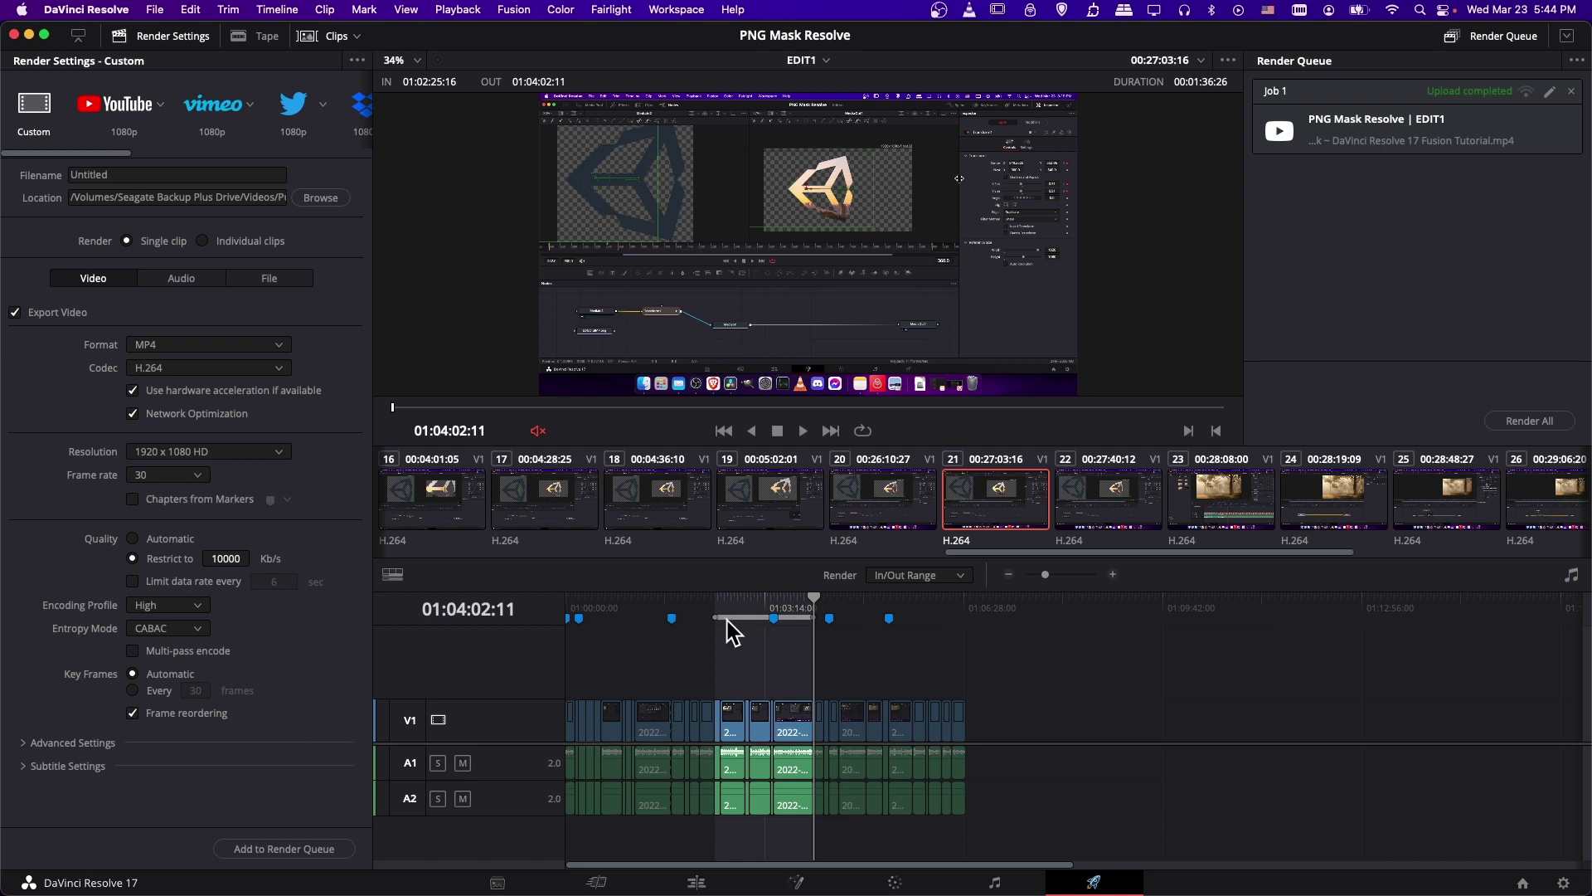
pyautogui.click(929, 584)
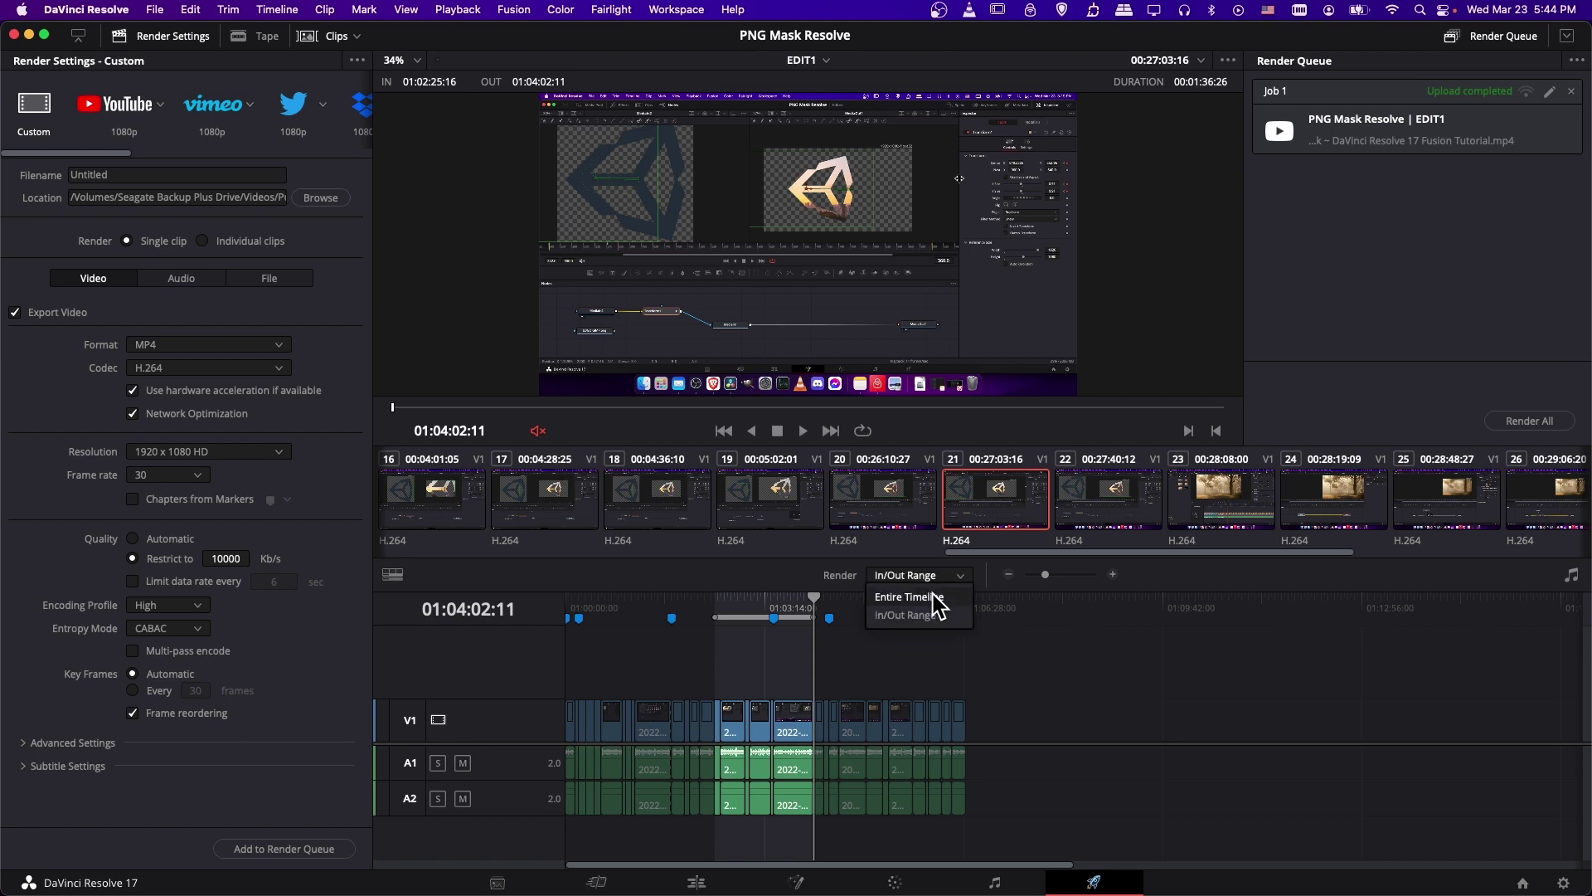
pyautogui.click(910, 597)
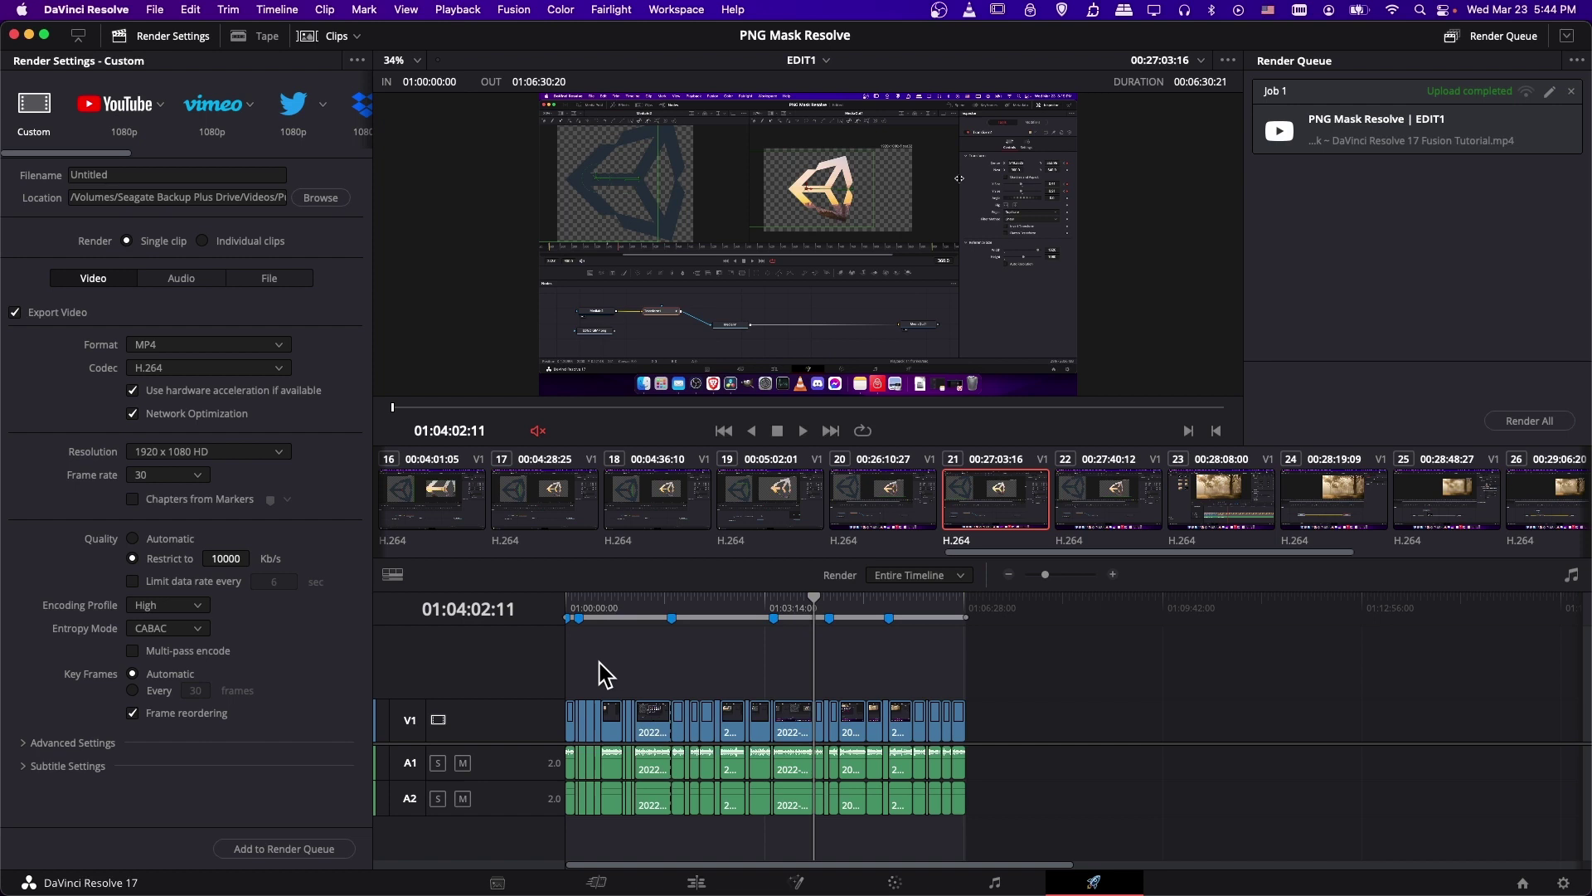
# Step: Add the MP4 render job to the queue and select only Job 2
pyautogui.click(284, 848)
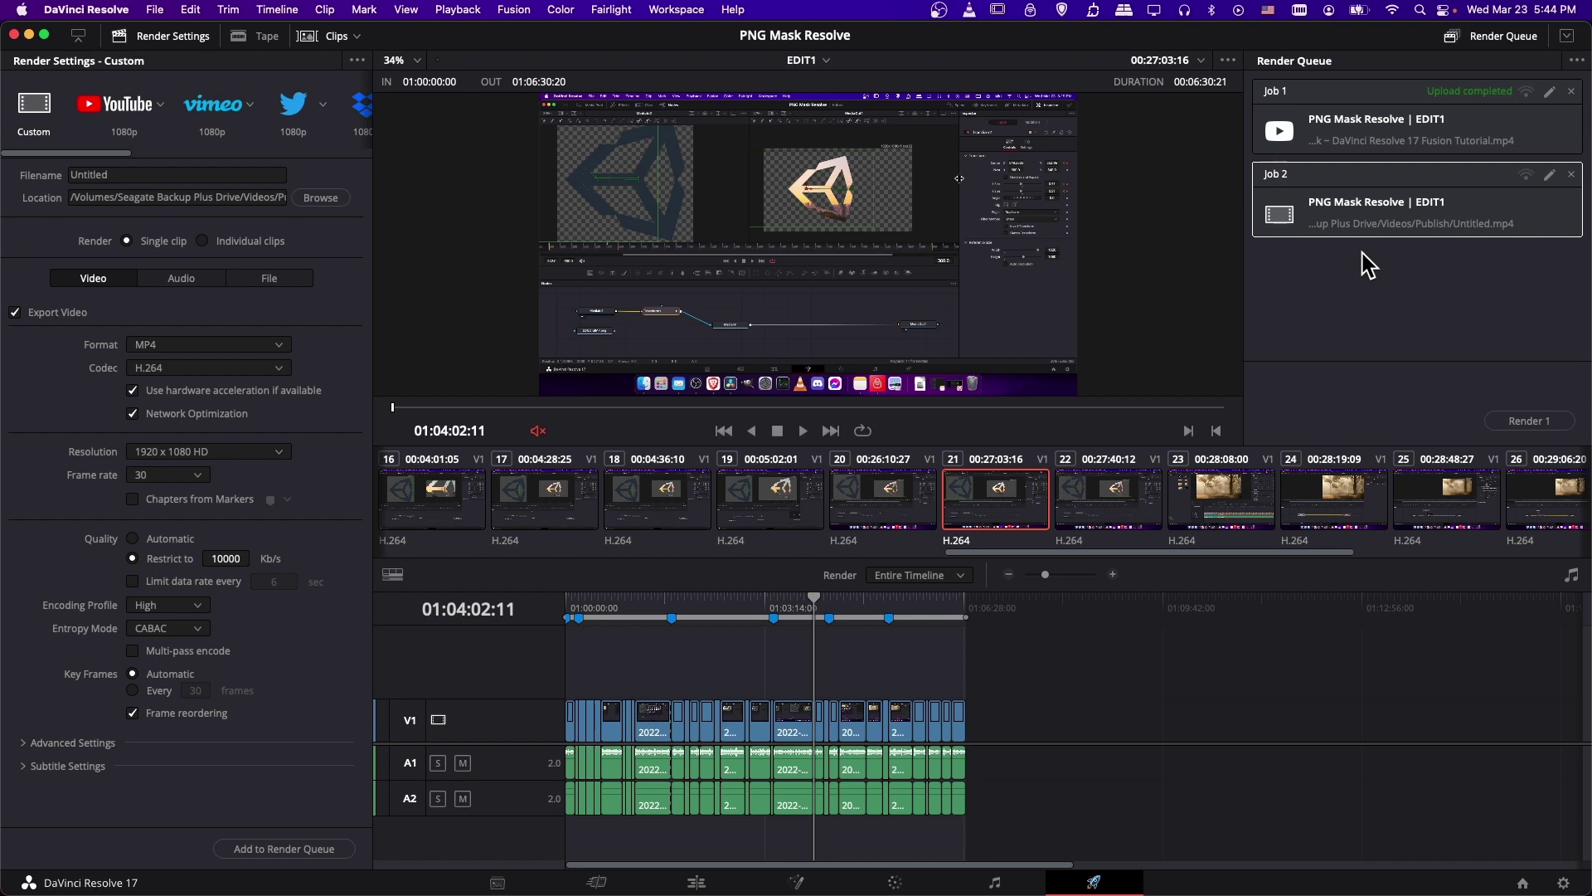
pyautogui.click(1463, 274)
pyautogui.moveTo(1388, 264); pyautogui.dragTo(1442, 124)
pyautogui.click(1426, 265)
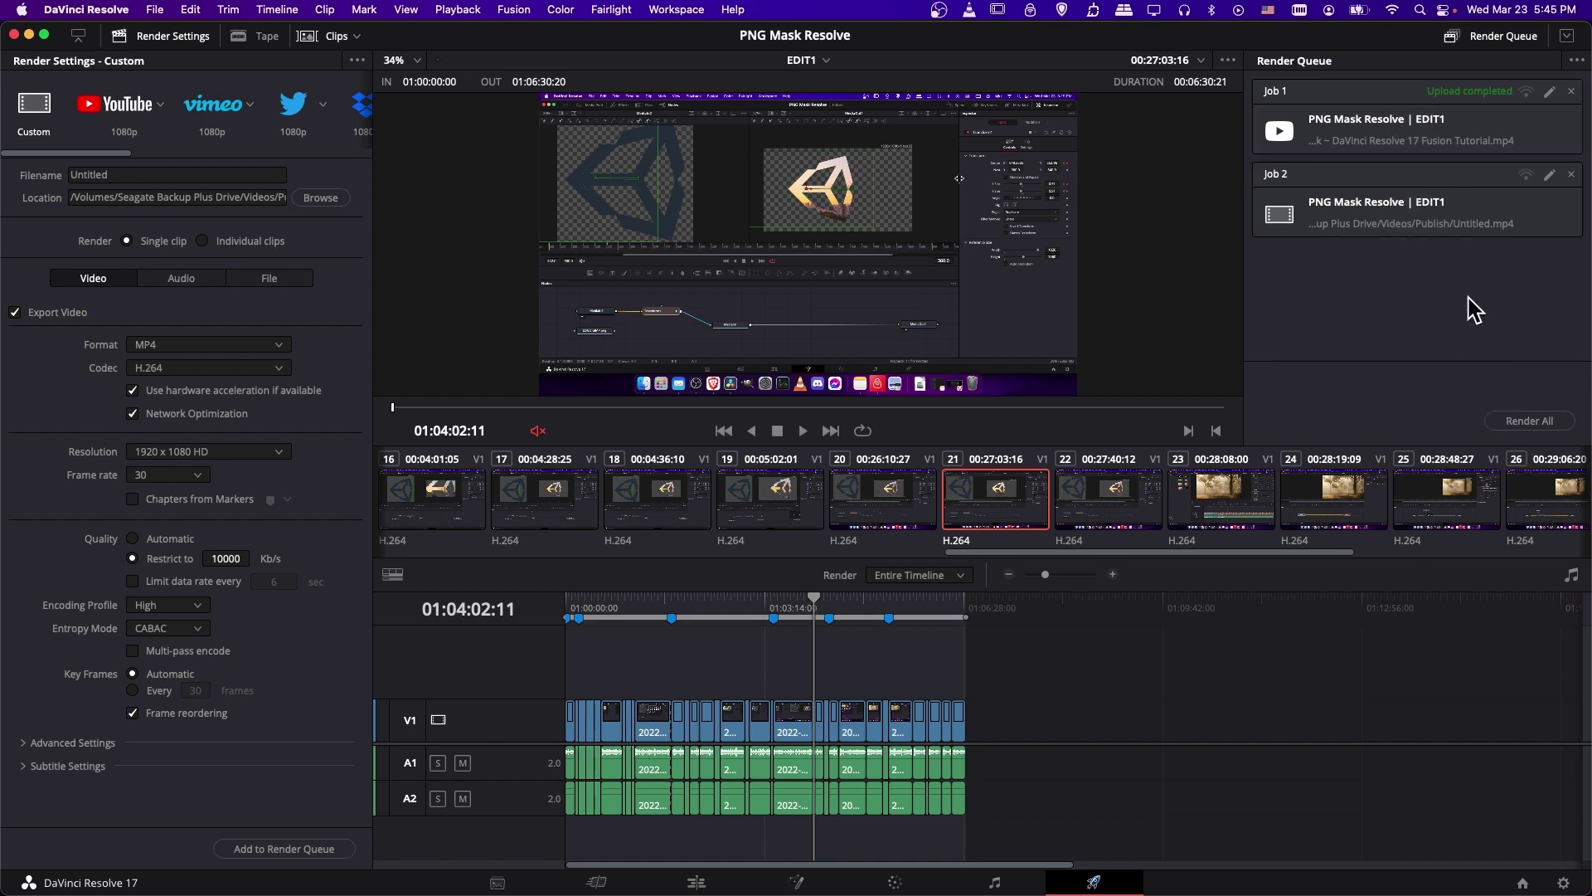
pyautogui.click(1490, 222)
# Step: Render Job 2 (Untitled.mp4) and open its context menu once it finishes
pyautogui.click(1543, 422)
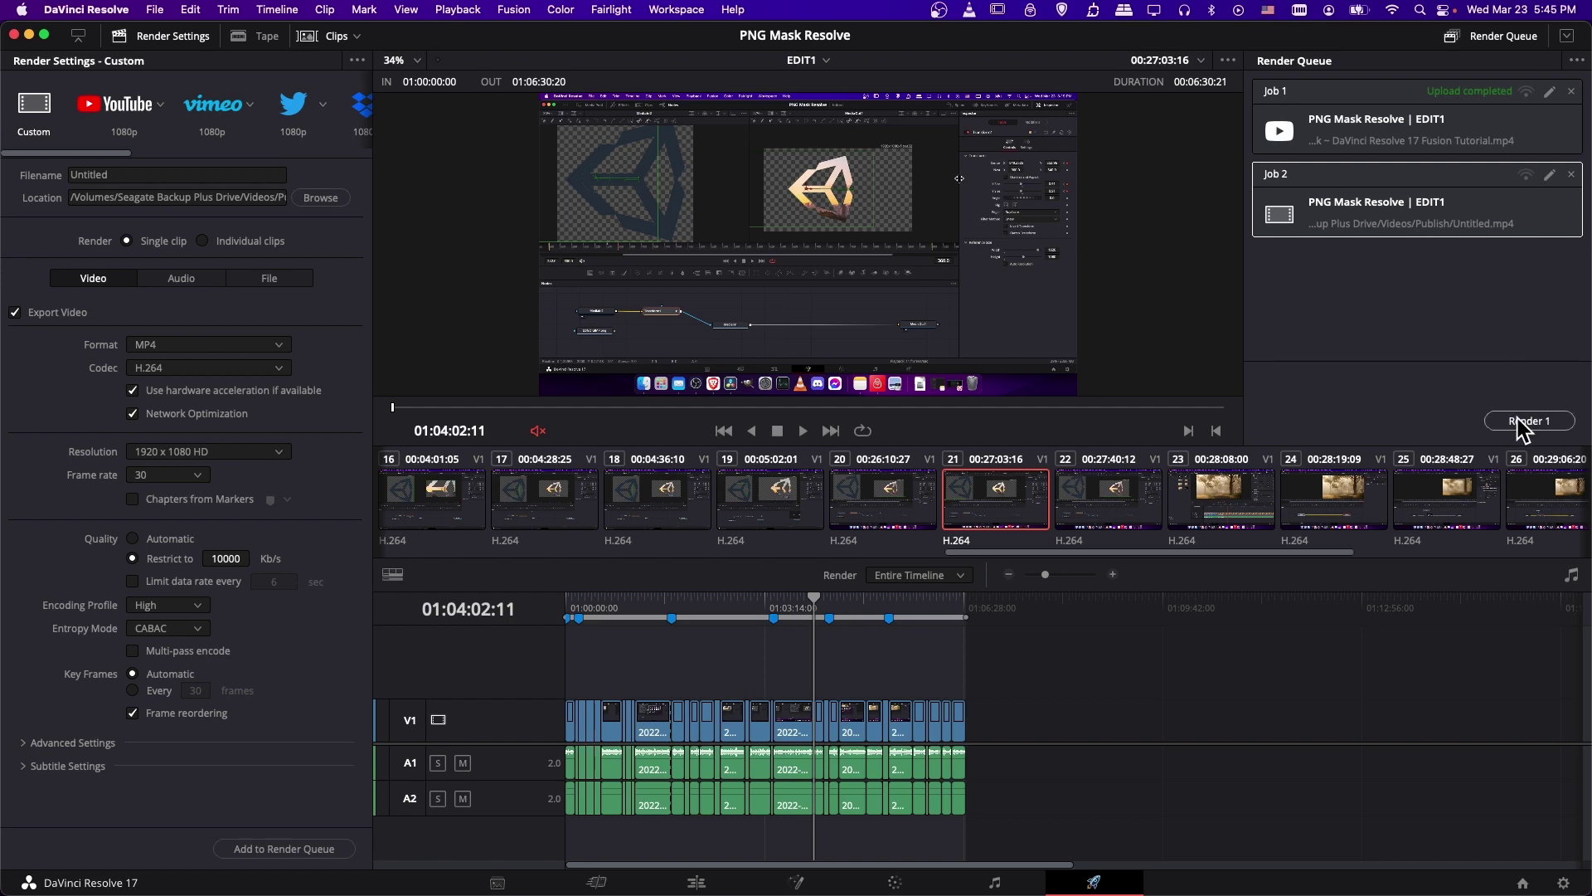
pyautogui.click(1524, 422)
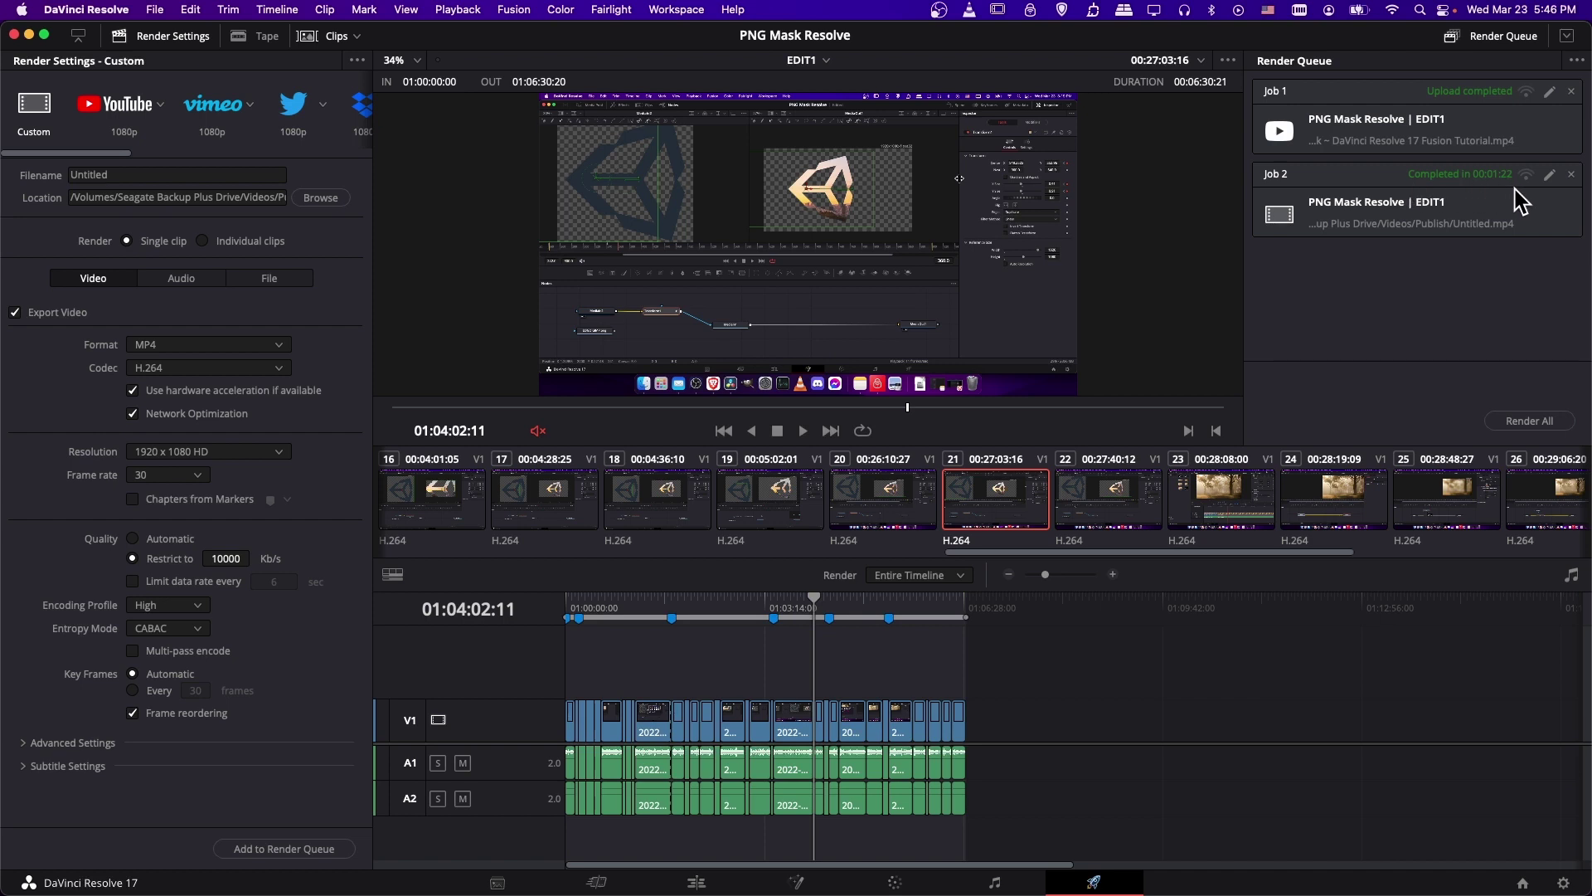
pyautogui.rightClick(1406, 181)
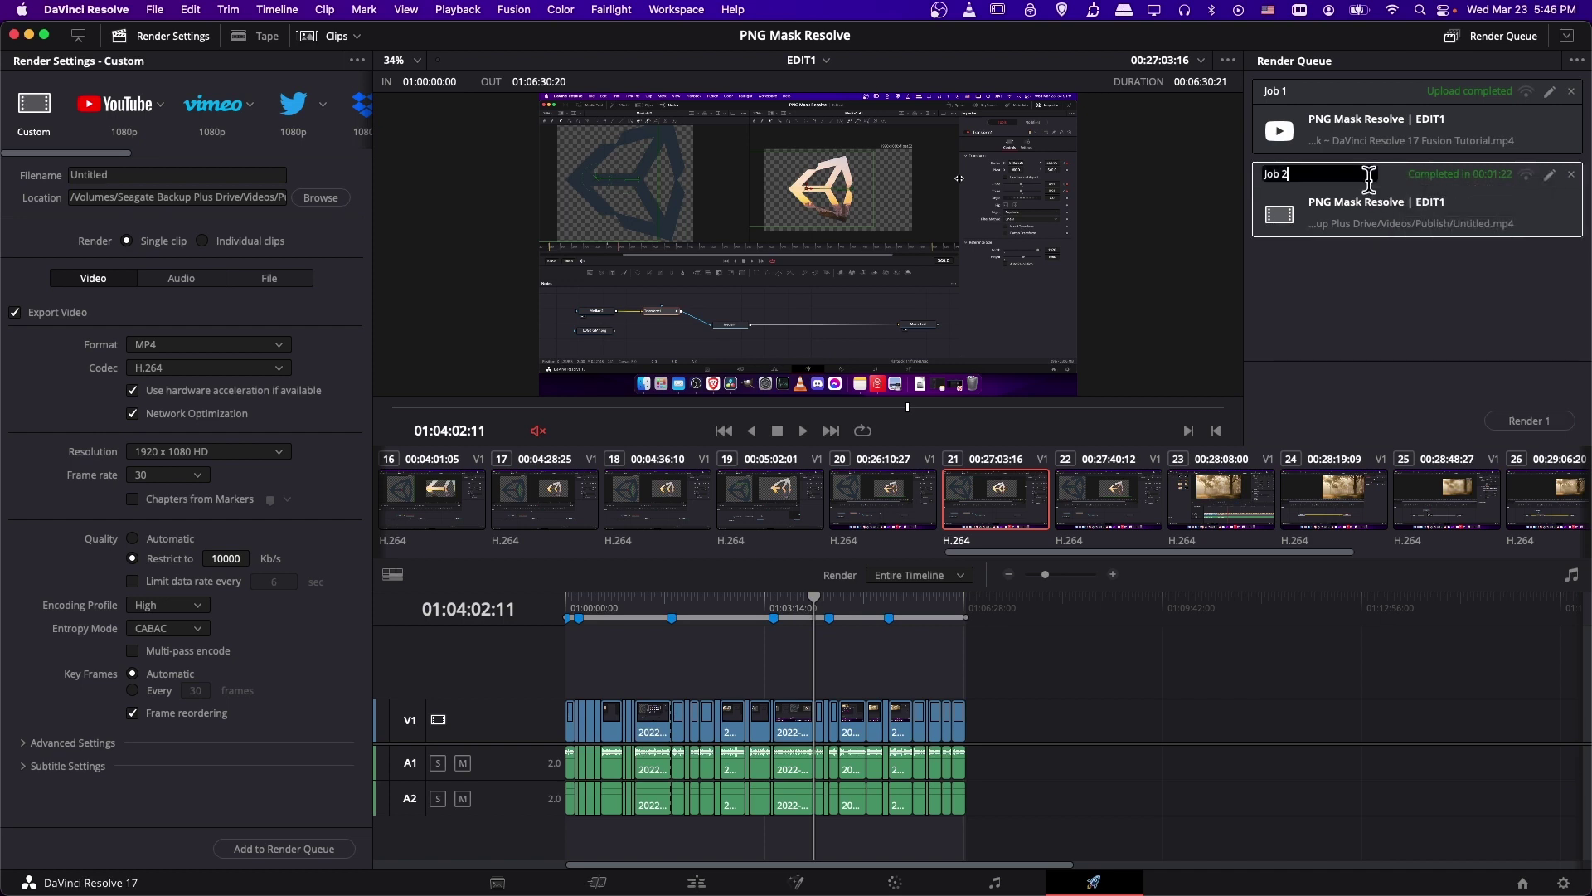
pyautogui.rightClick(1396, 177)
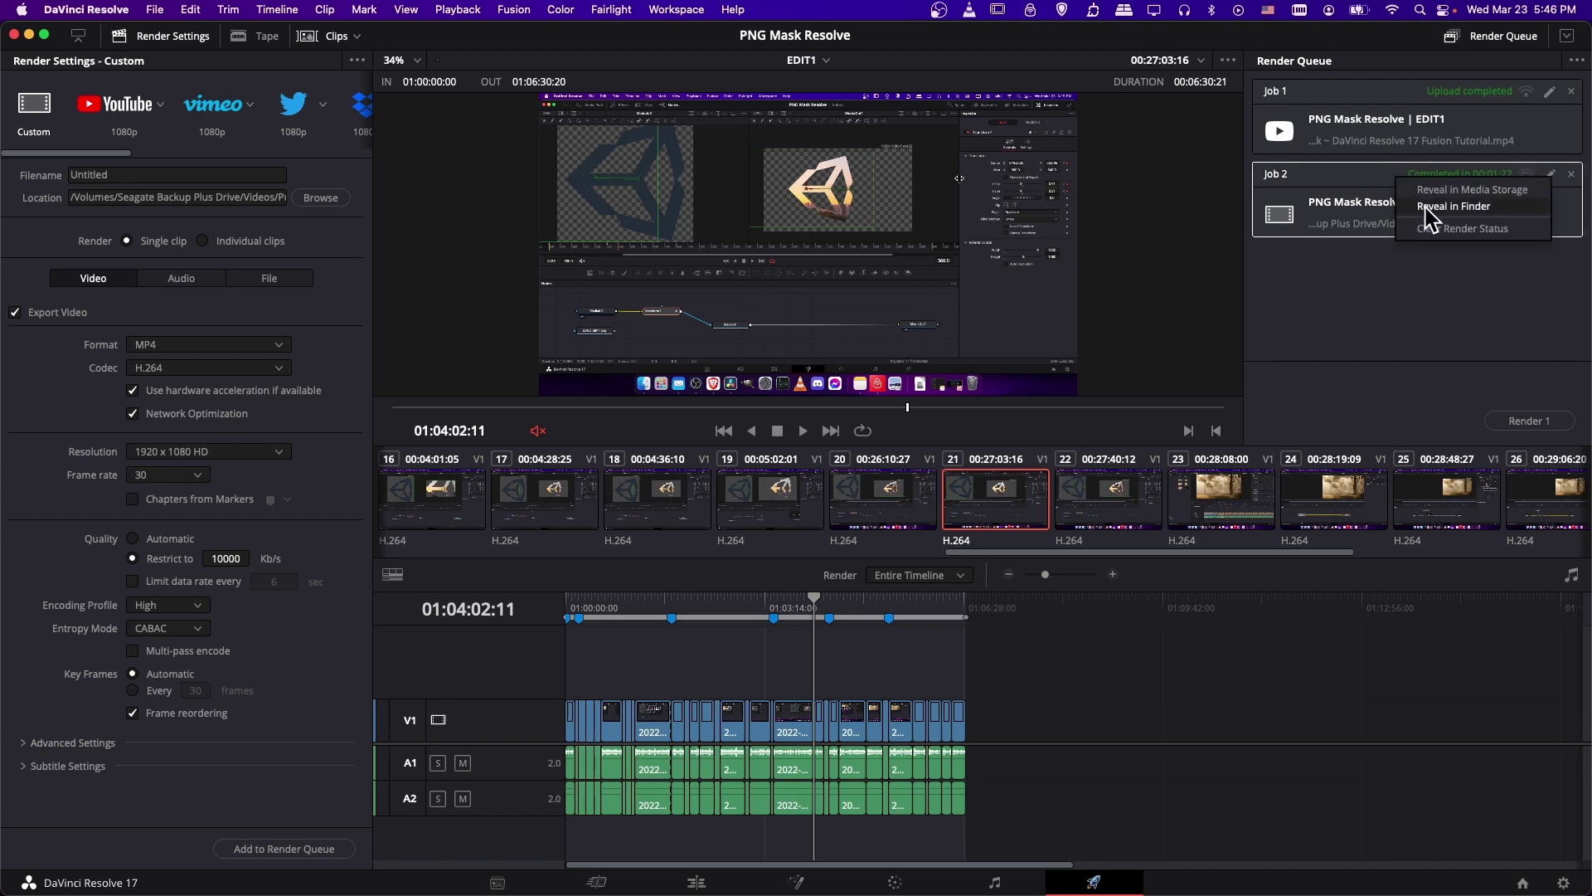
# Step: Reveal the rendered Untitled video in the Publish folder in Finder
pyautogui.click(1425, 208)
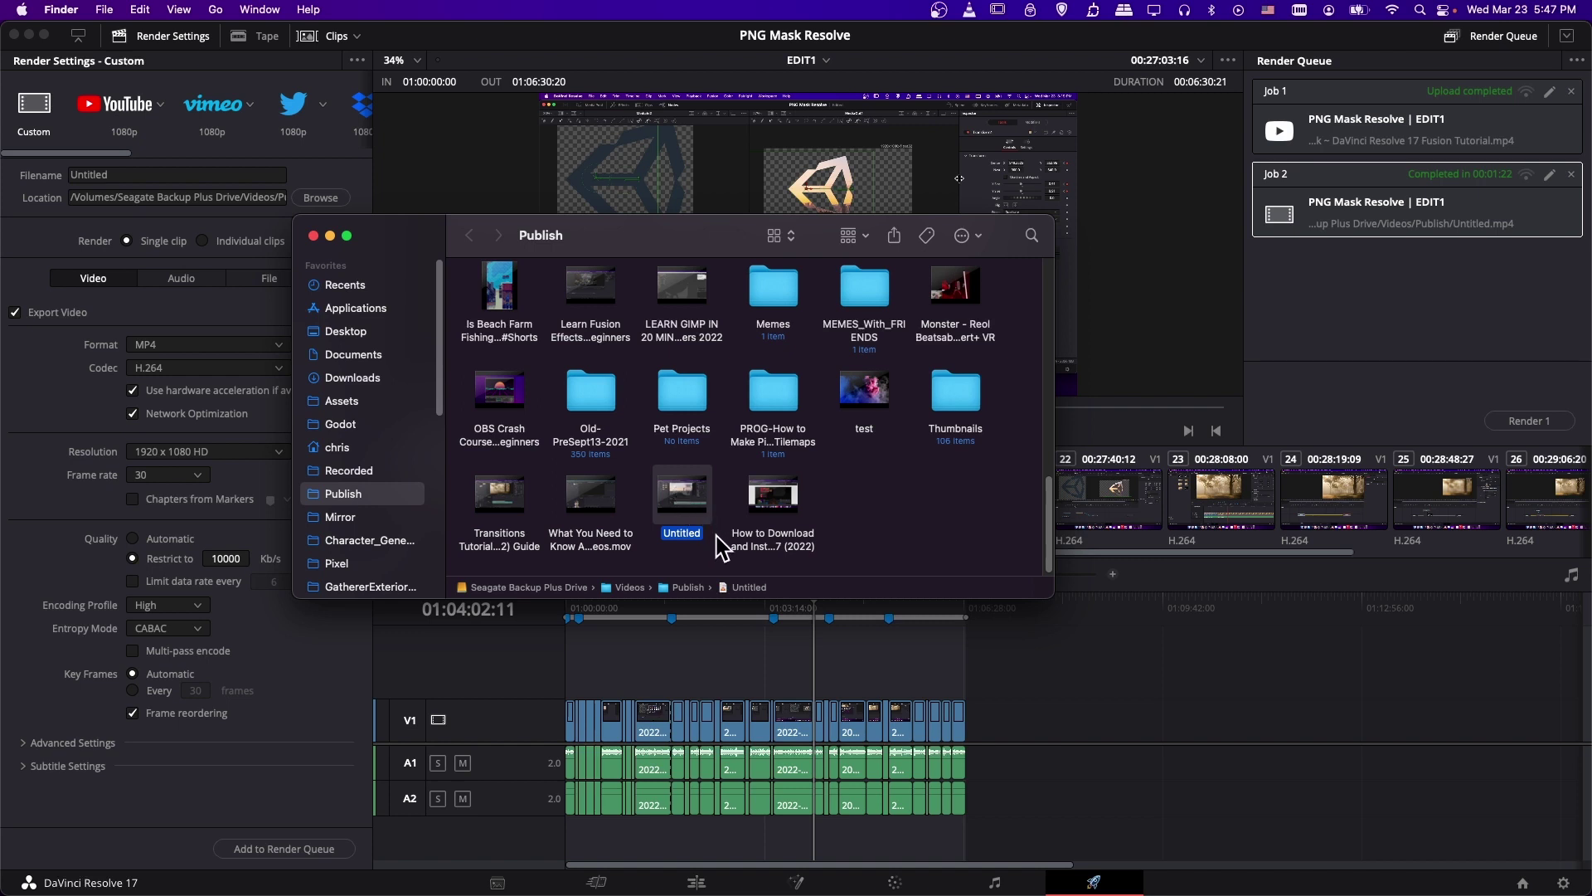
pyautogui.moveTo(685, 503)
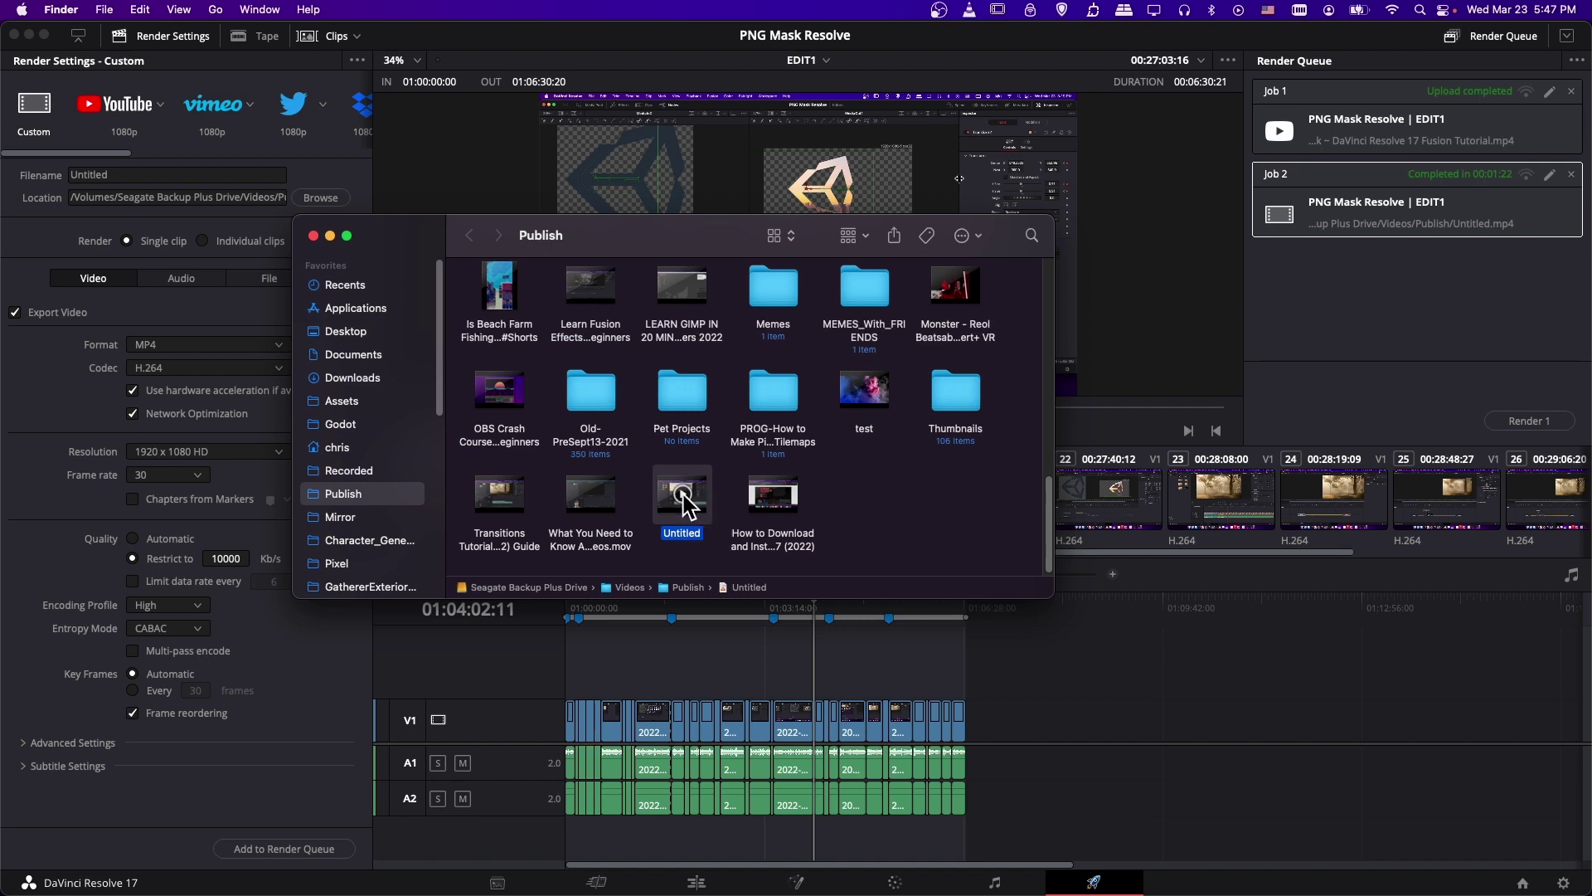
# Step: Return to Resolve and apply the YouTube 1080p render preset, confirming the format stays MP4
pyautogui.click(330, 235)
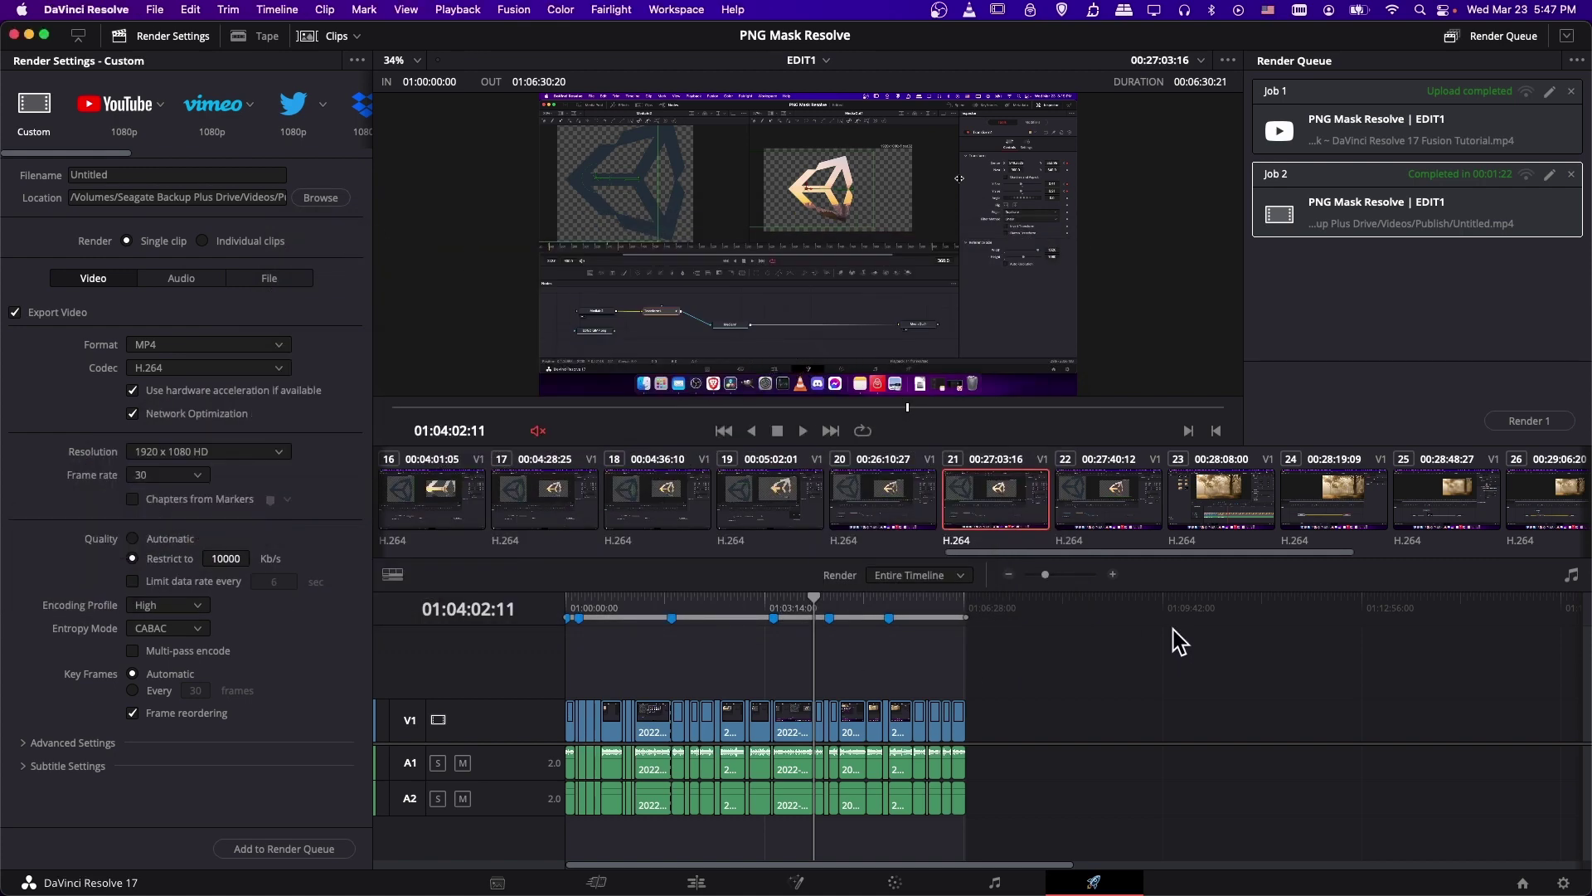
pyautogui.click(114, 100)
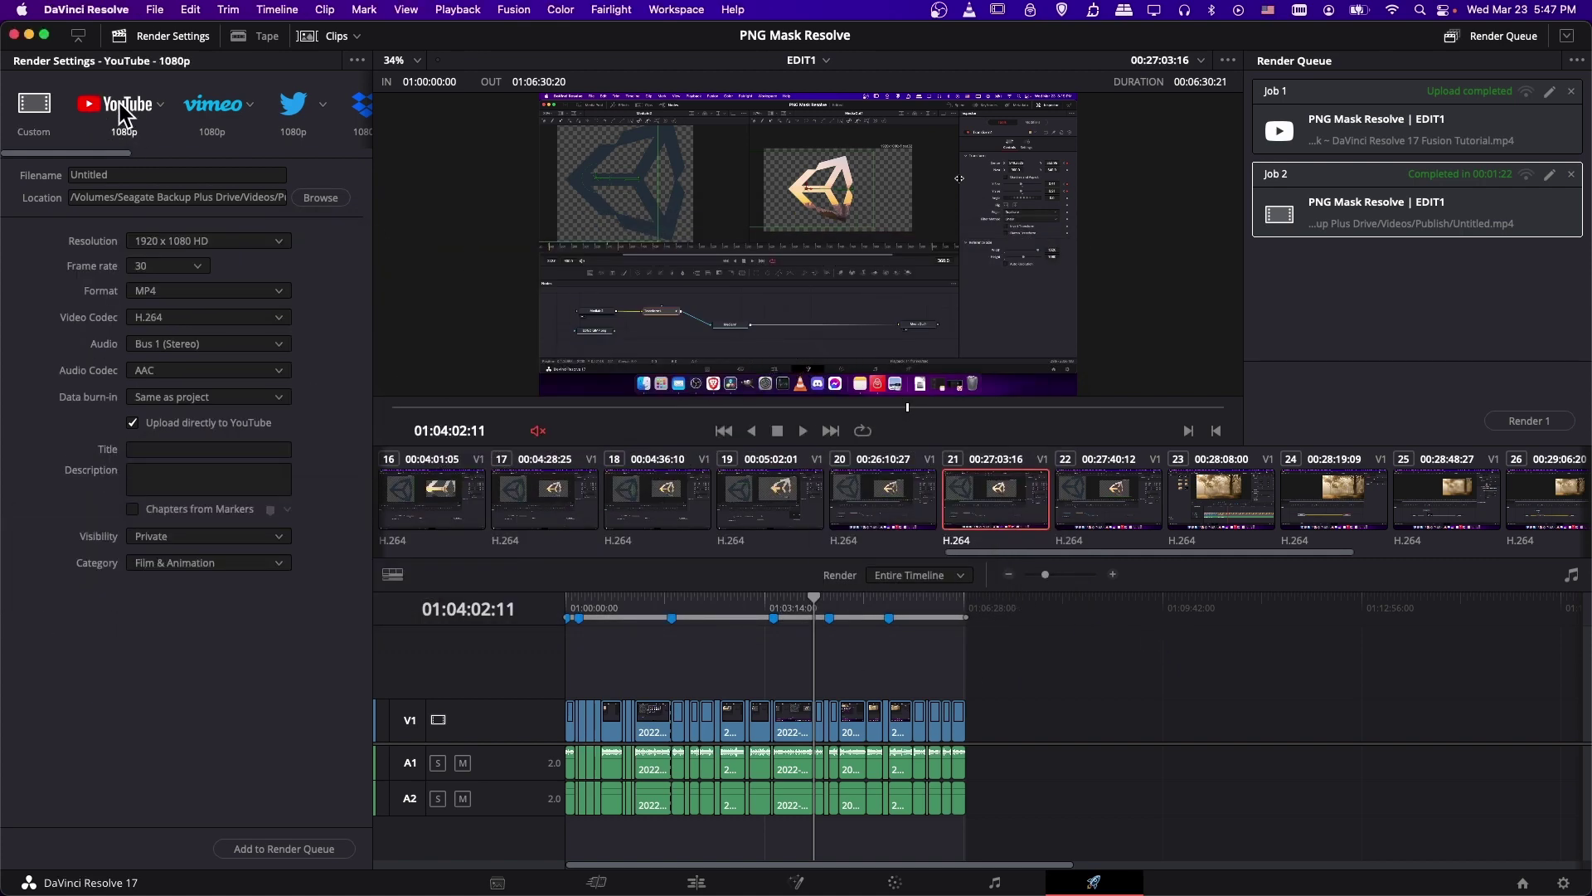
pyautogui.click(175, 287)
pyautogui.click(142, 348)
pyautogui.click(112, 10)
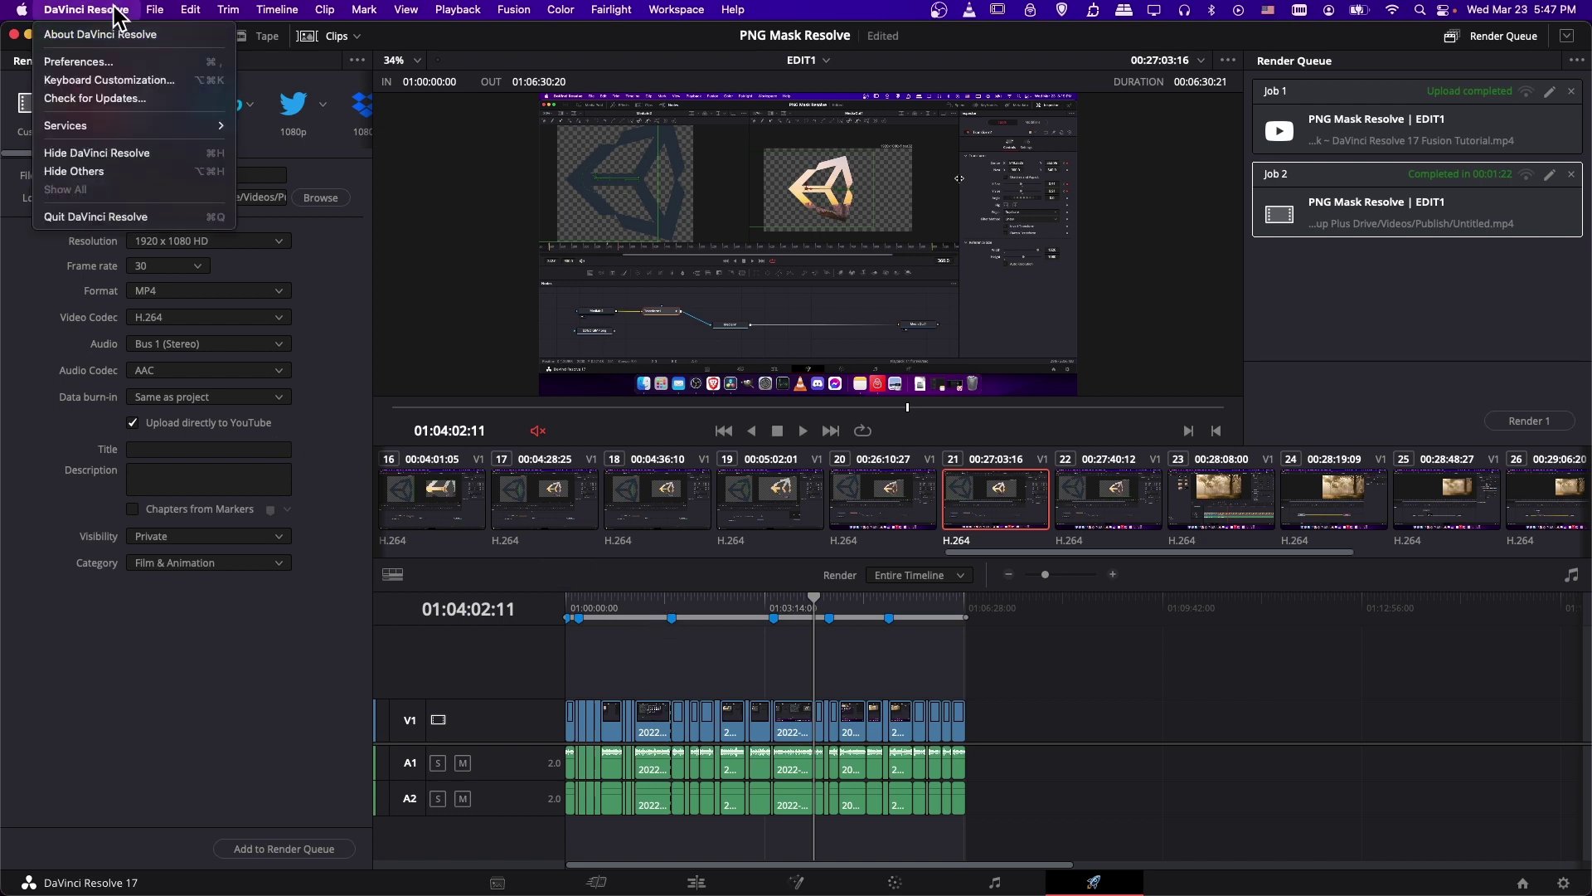
pyautogui.click(100, 63)
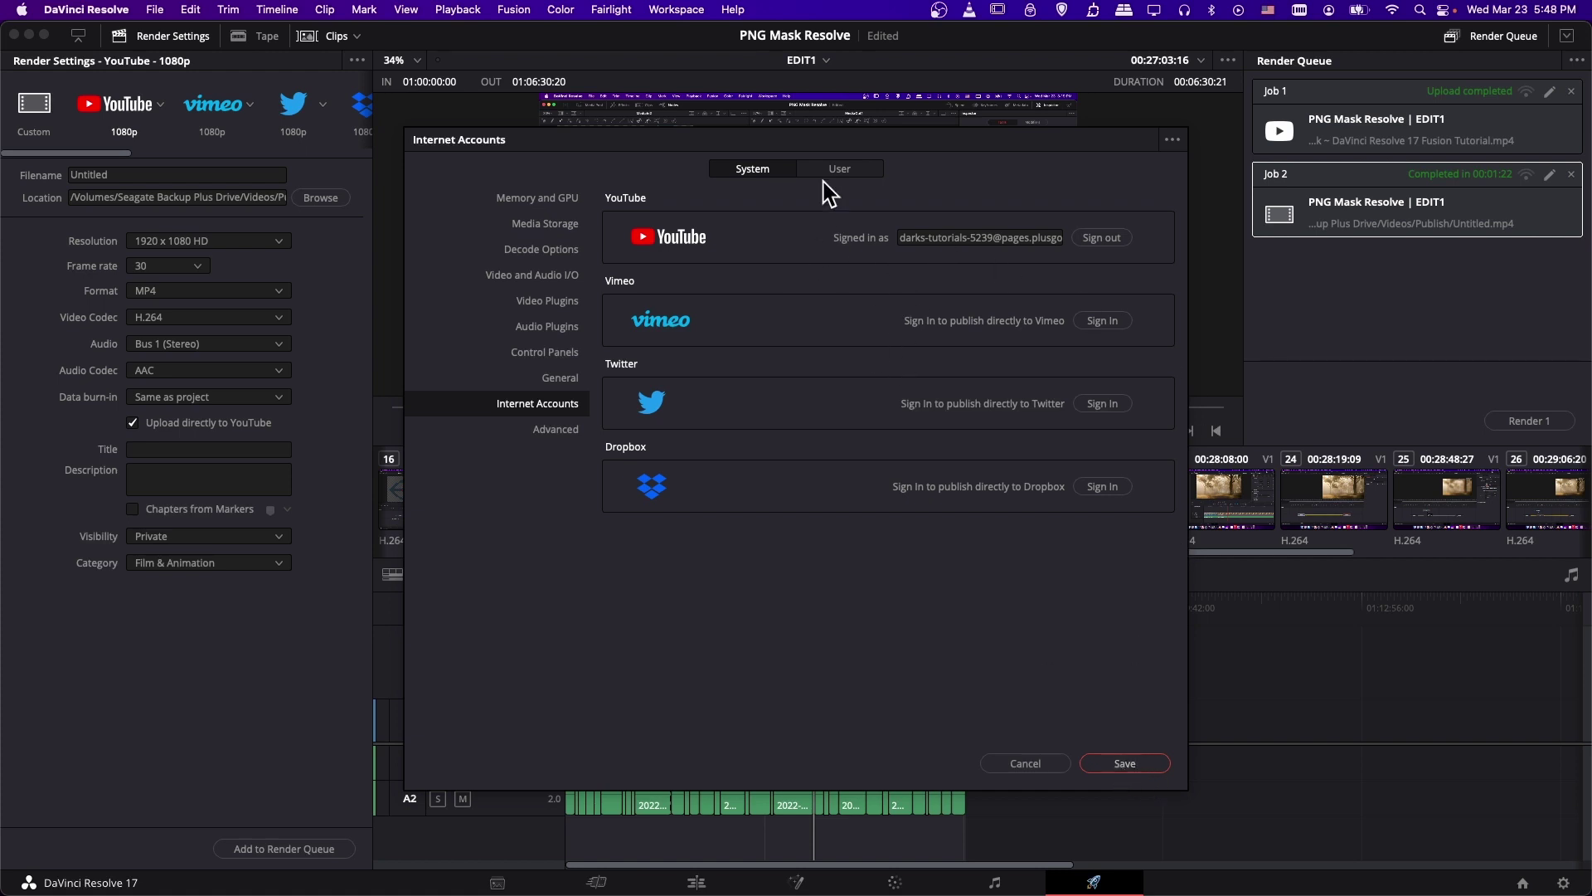
pyautogui.click(1128, 763)
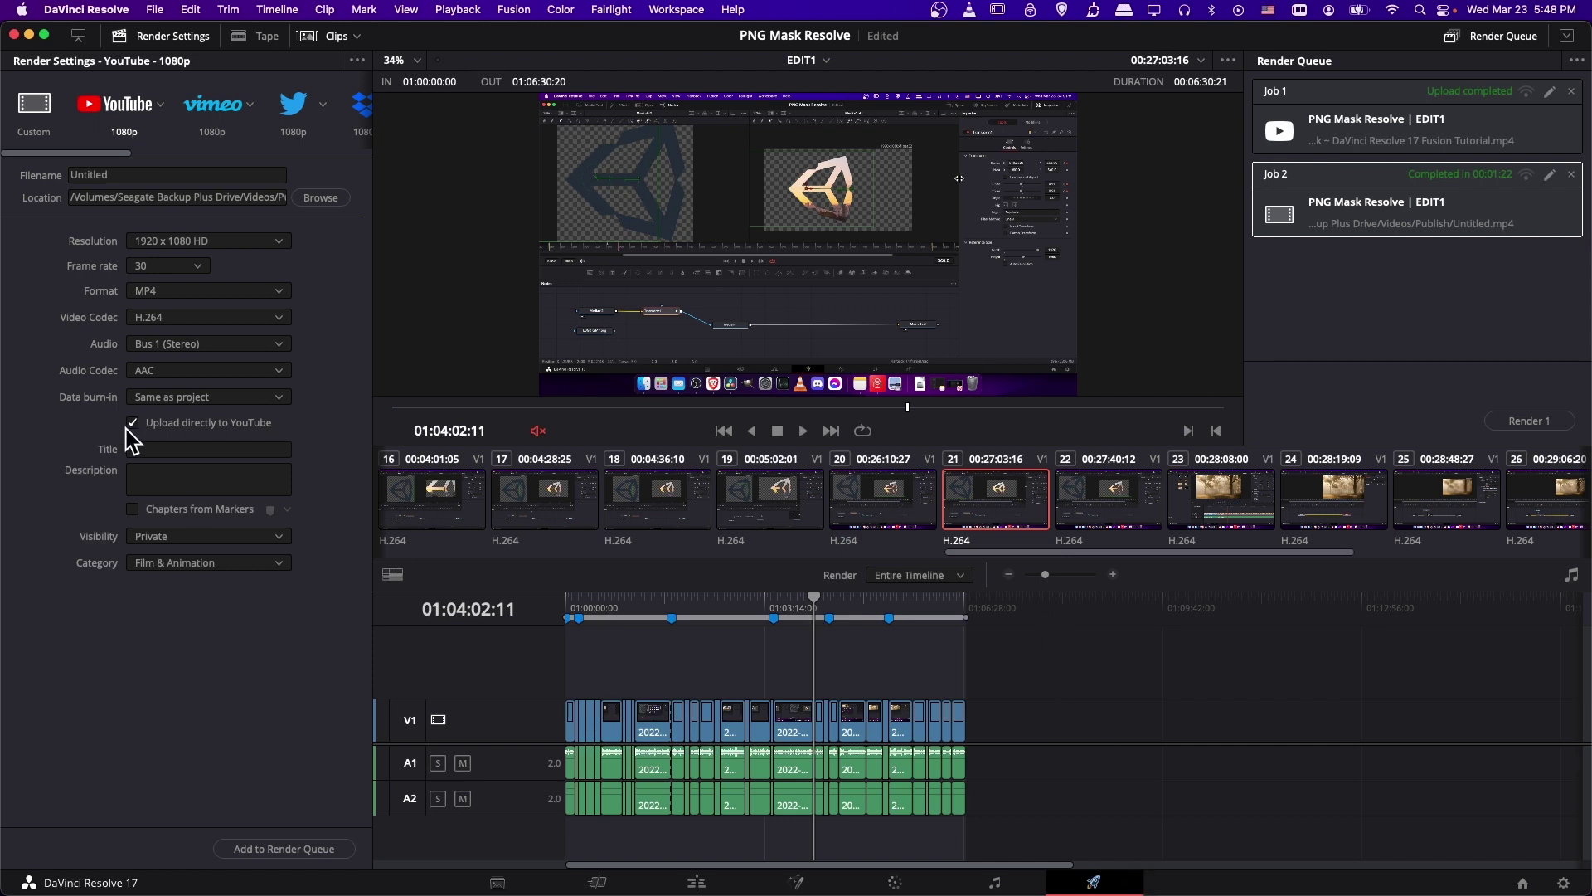
# Step: Choose Howto & Style from the YouTube Category list, moving between title, description and file-name fields
pyautogui.click(211, 453)
pyautogui.click(189, 480)
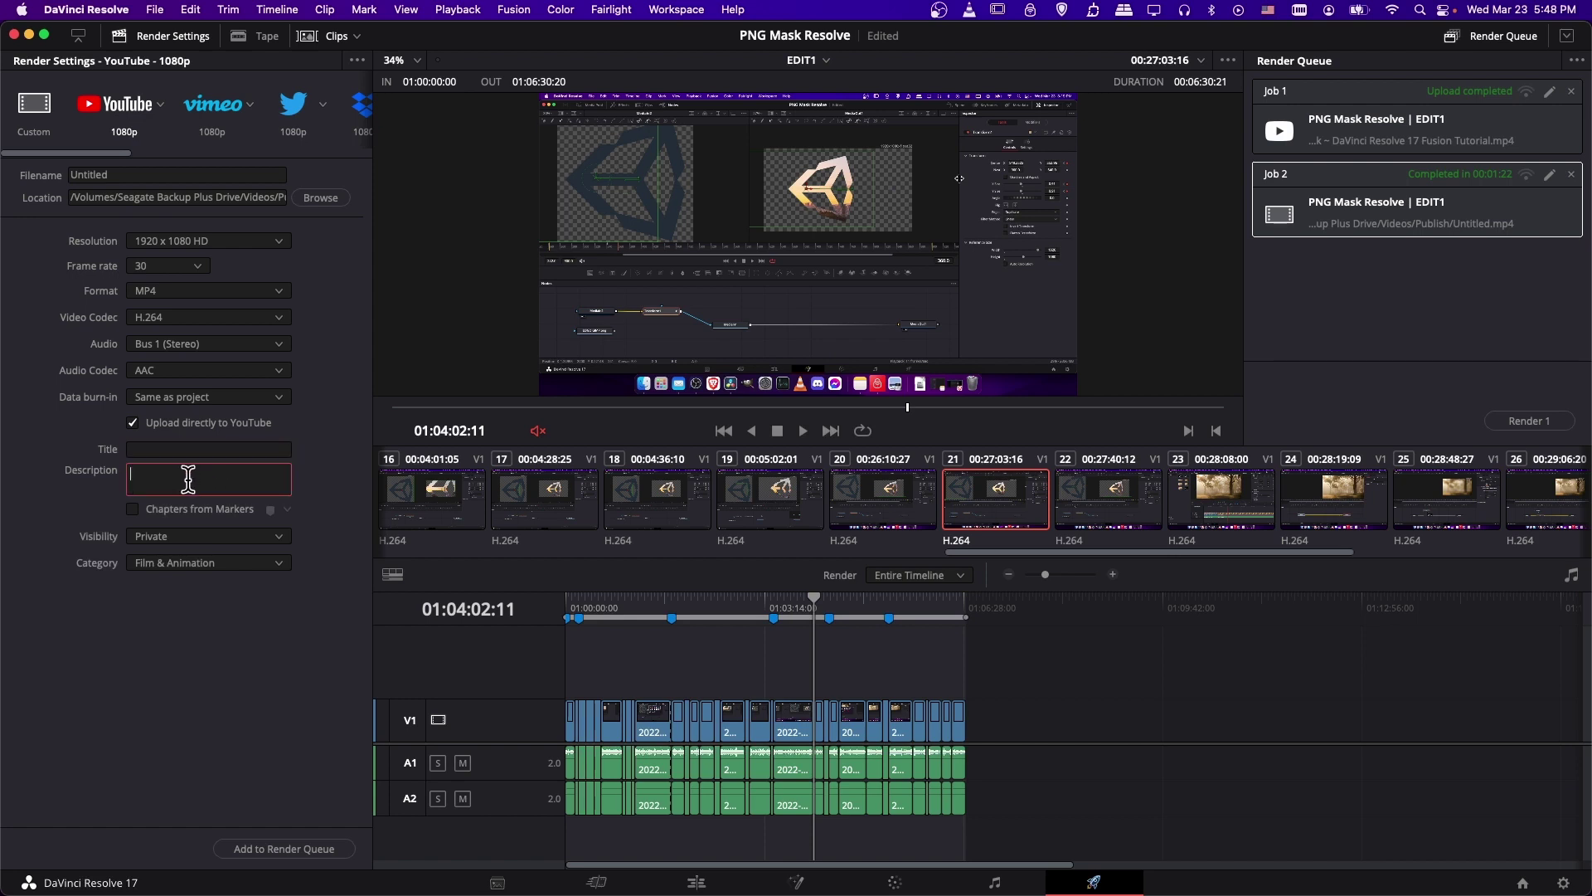
pyautogui.click(190, 566)
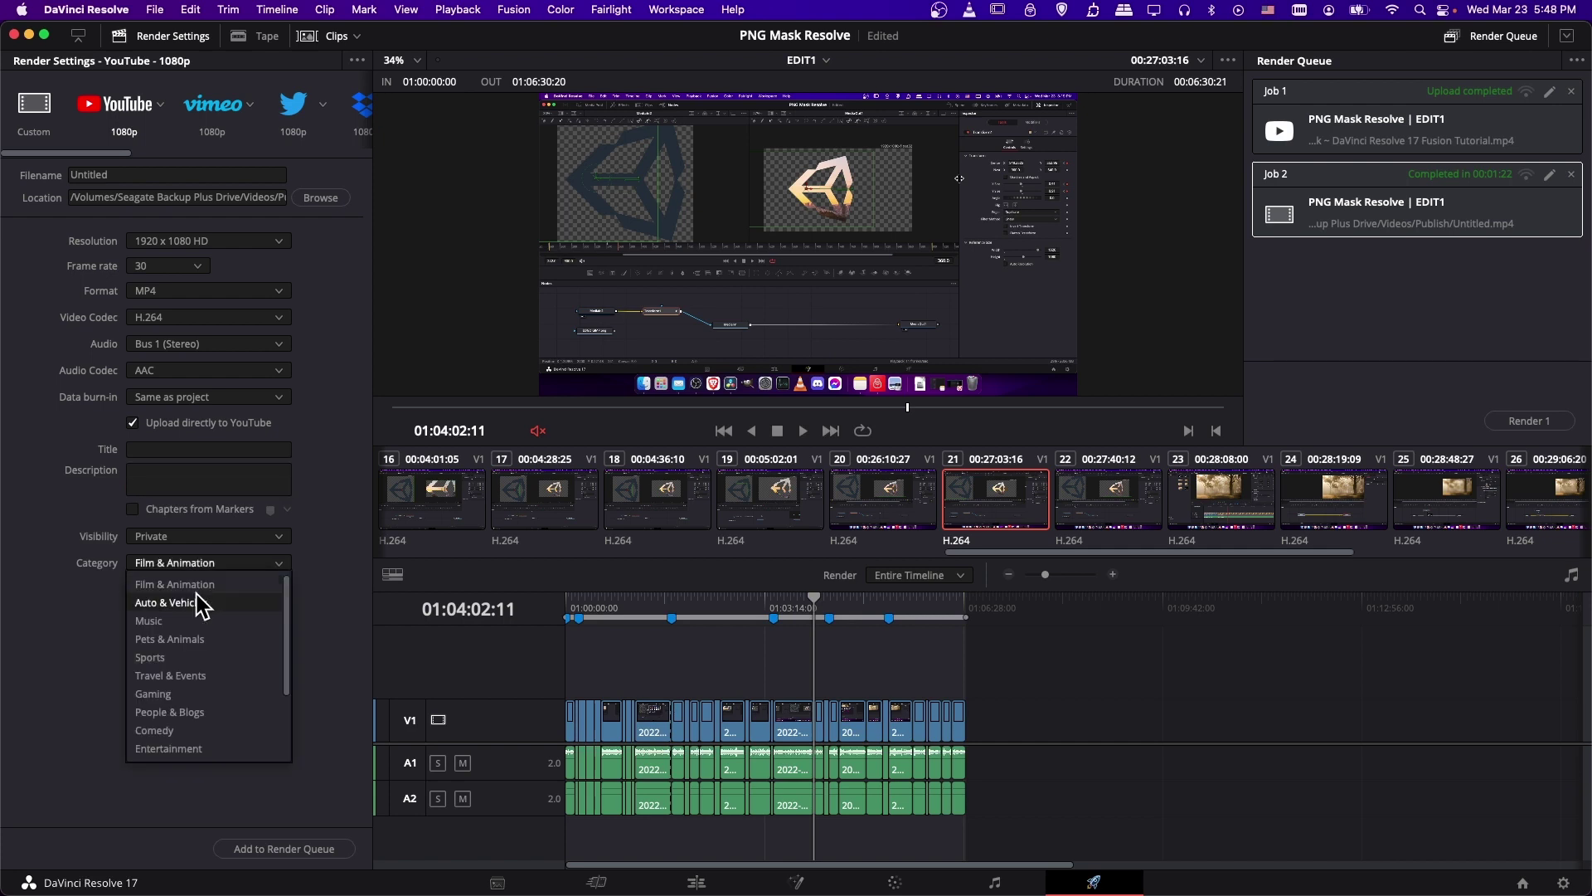
pyautogui.scroll(-3, 199, 663)
pyautogui.click(199, 694)
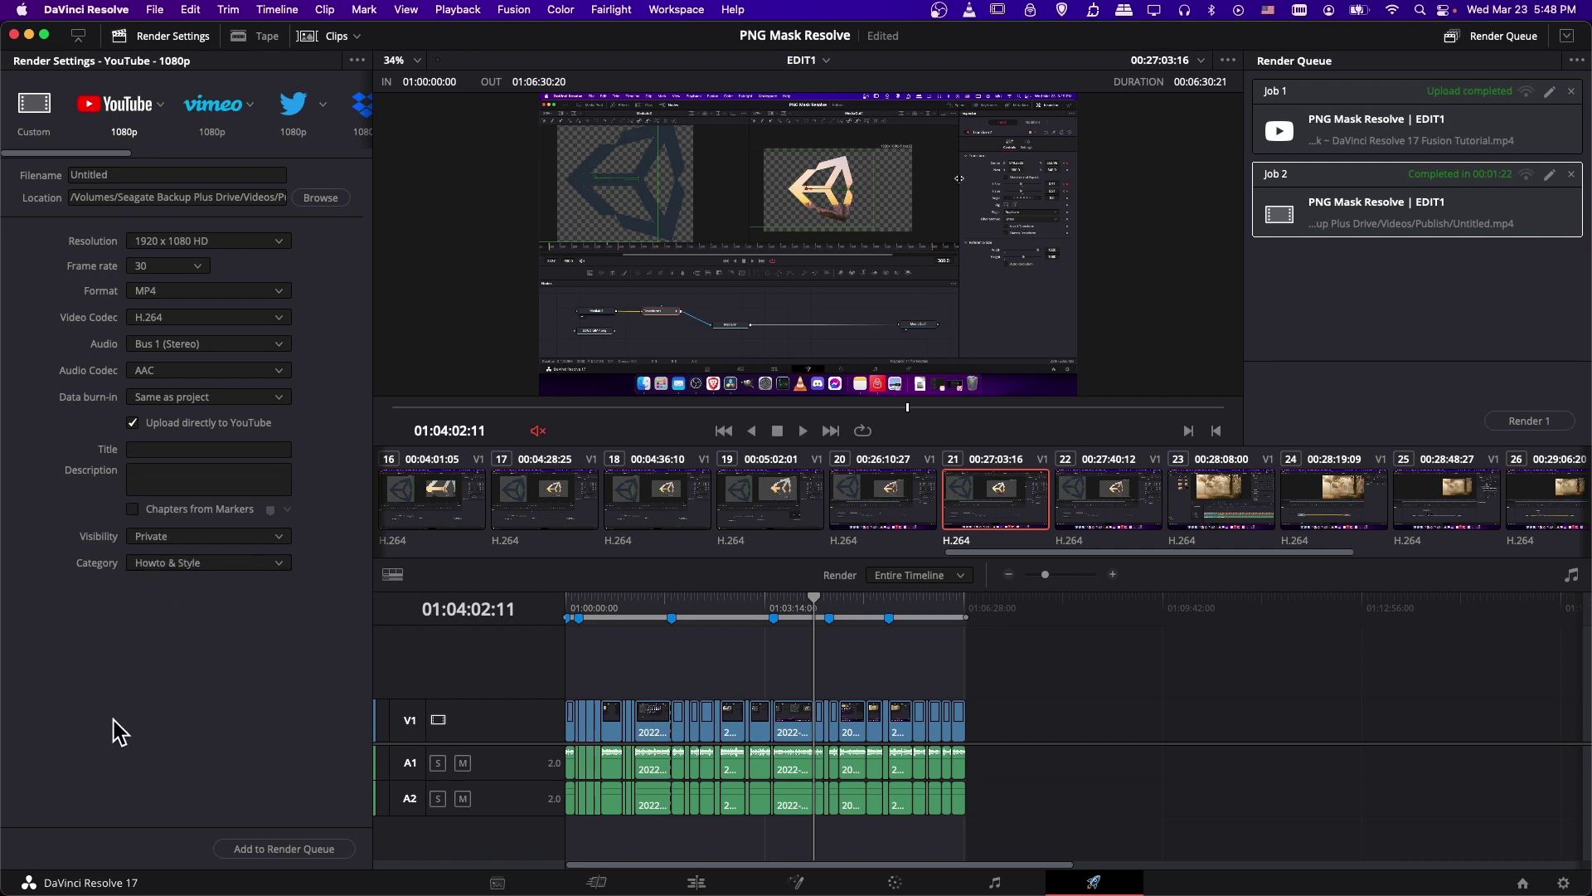
pyautogui.click(174, 455)
pyautogui.click(130, 175)
pyautogui.click(245, 454)
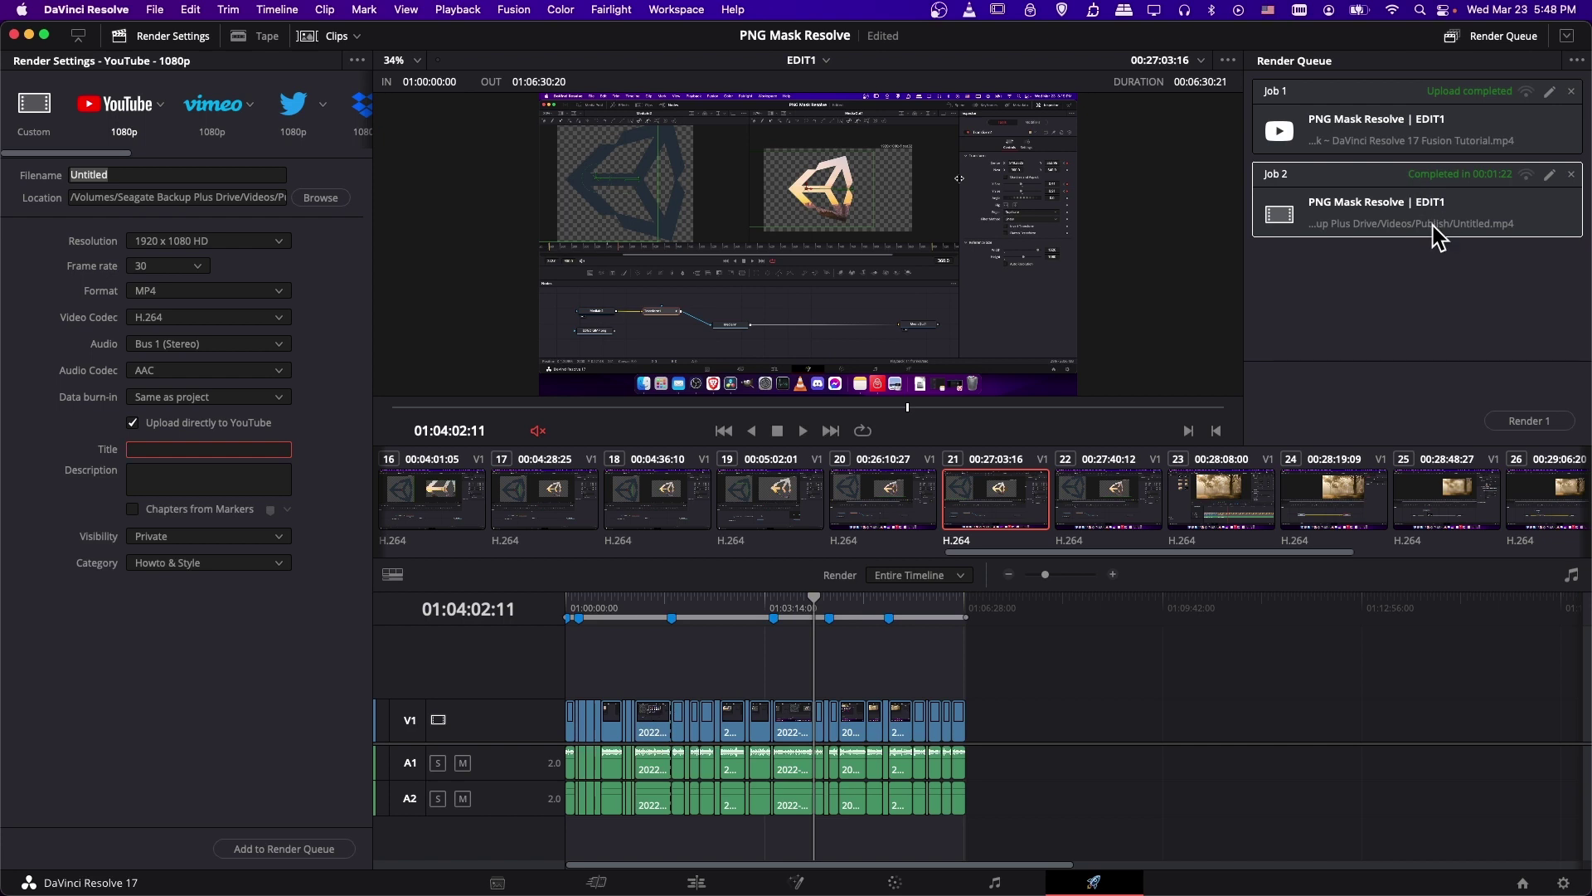
# Step: Select the YouTube upload job, enter the title 'Untilted', then move through the description field
pyautogui.click(1443, 117)
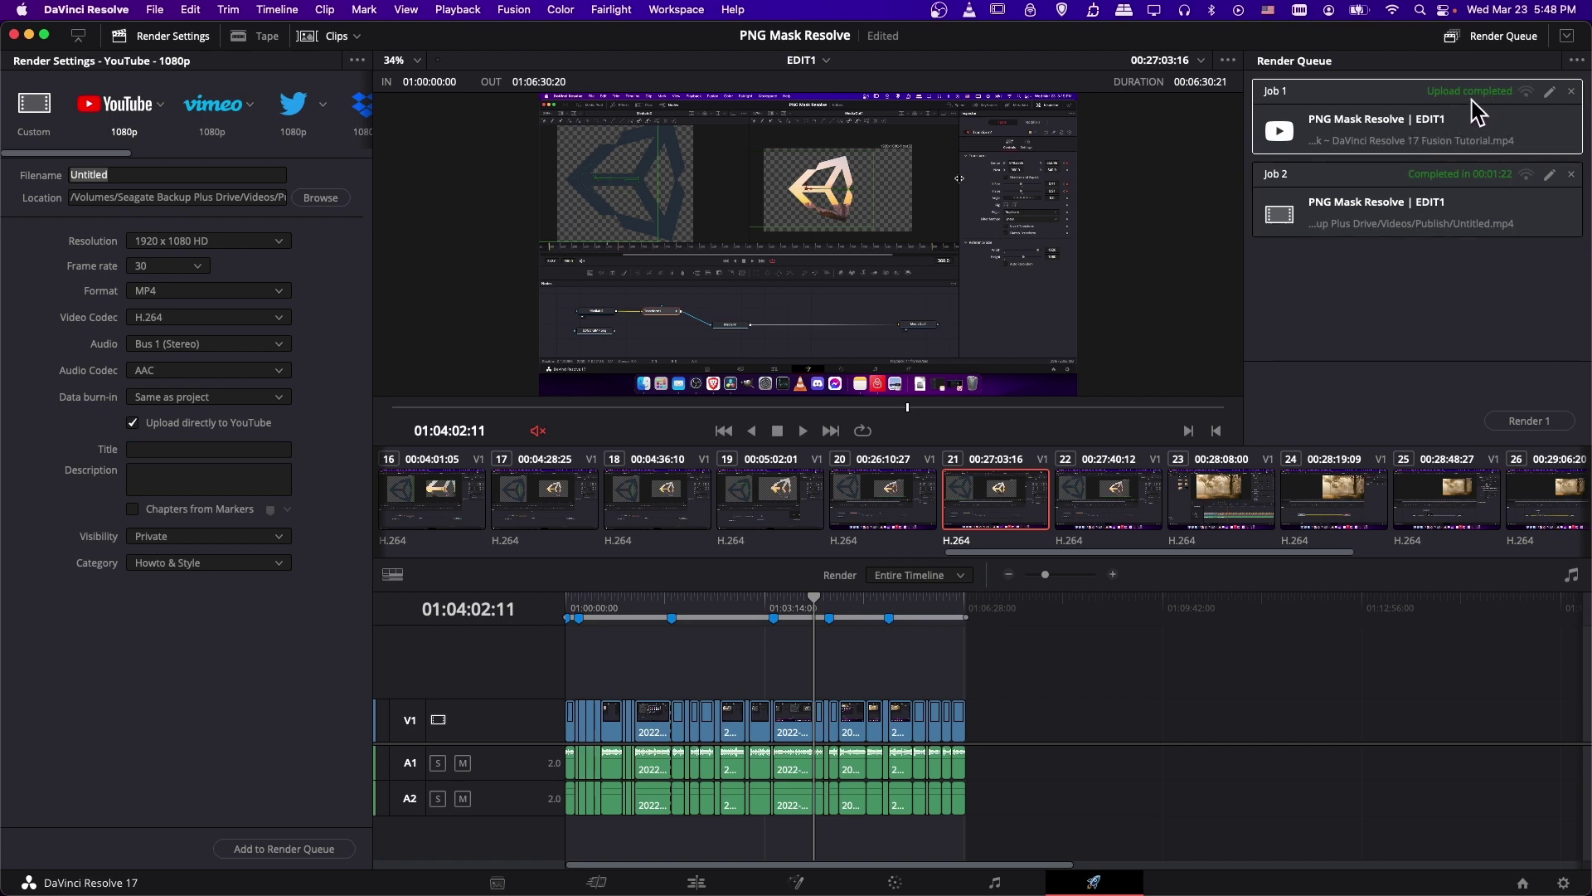
pyautogui.click(184, 450)
pyautogui.write('Untilted')
pyautogui.moveTo(188, 455); pyautogui.dragTo(108, 440)
pyautogui.click(138, 479)
pyautogui.click(83, 514)
pyautogui.moveTo(583, 618)
# Step: On the Edit page, park the playhead at the edit at 01:00:28:00
pyautogui.click(712, 887)
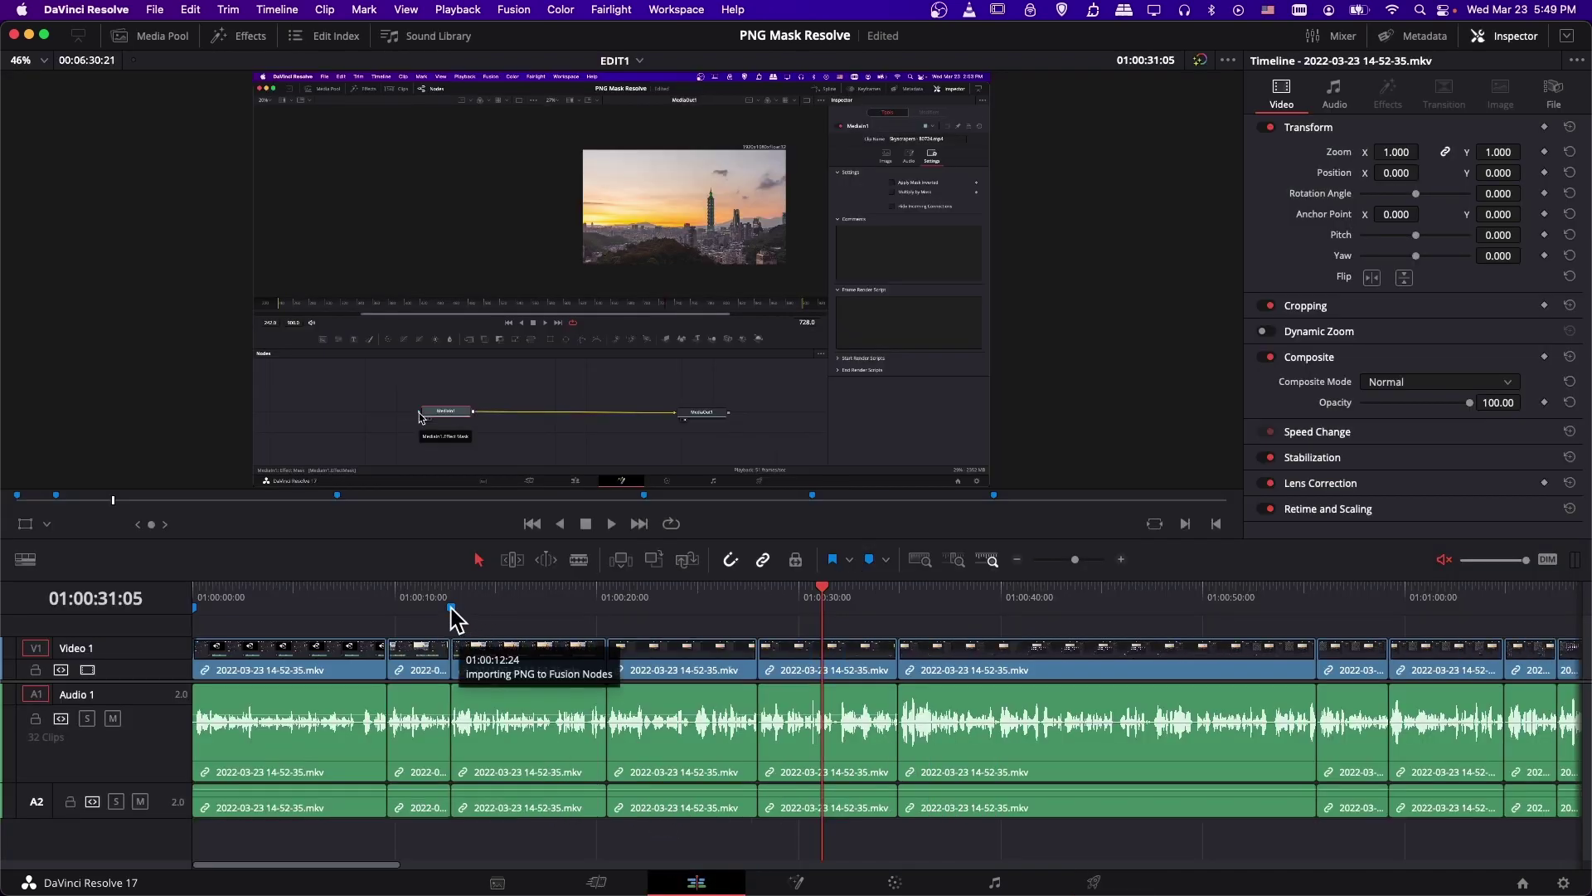
pyautogui.moveTo(454, 619)
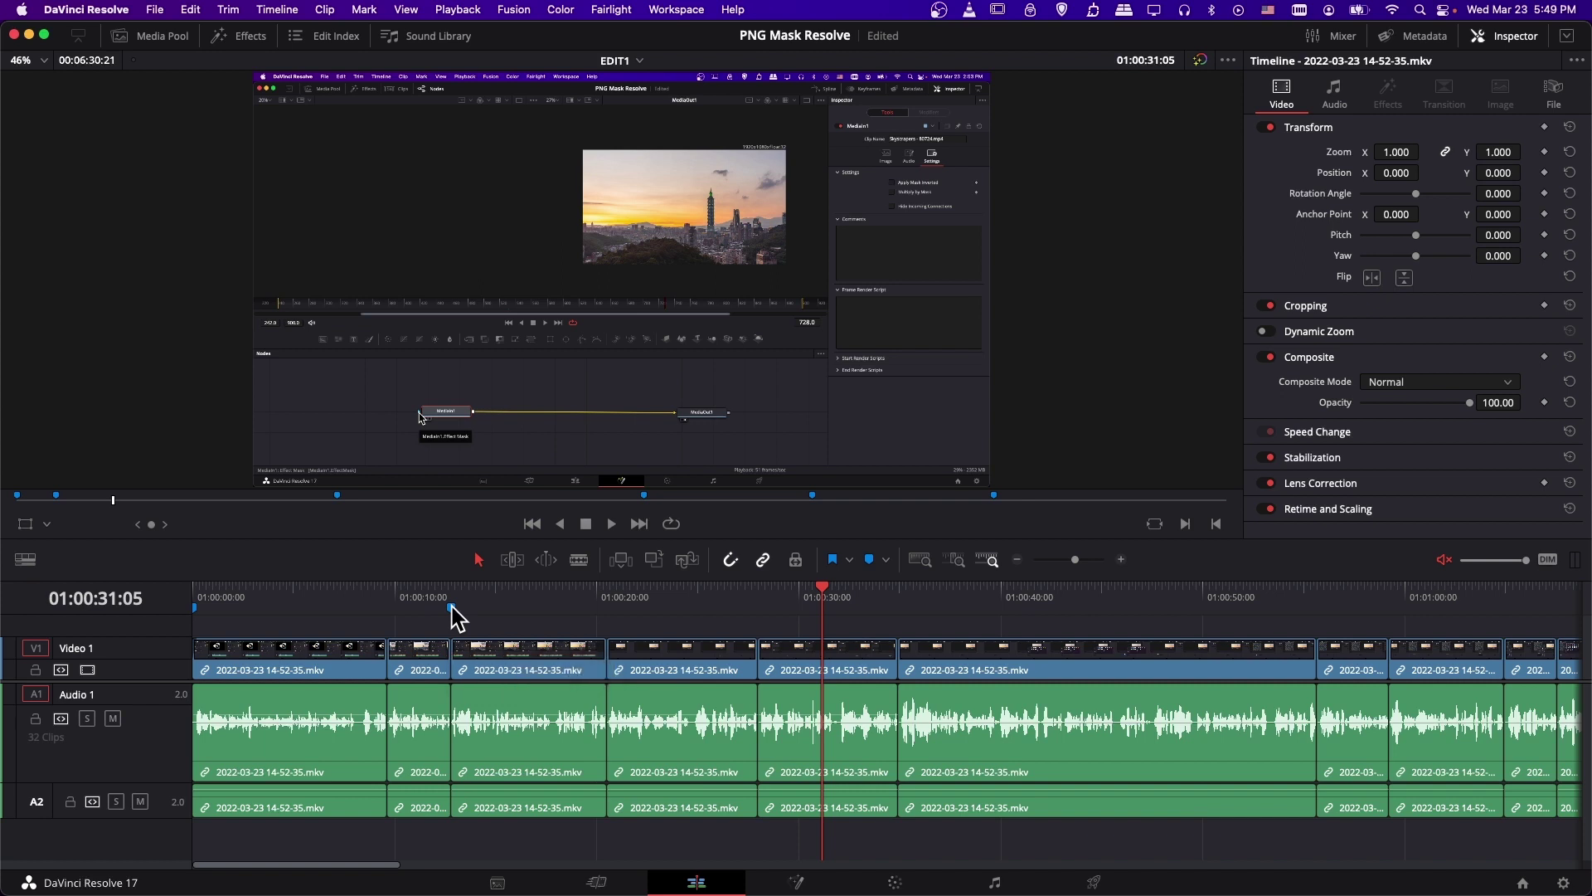
pyautogui.click(609, 604)
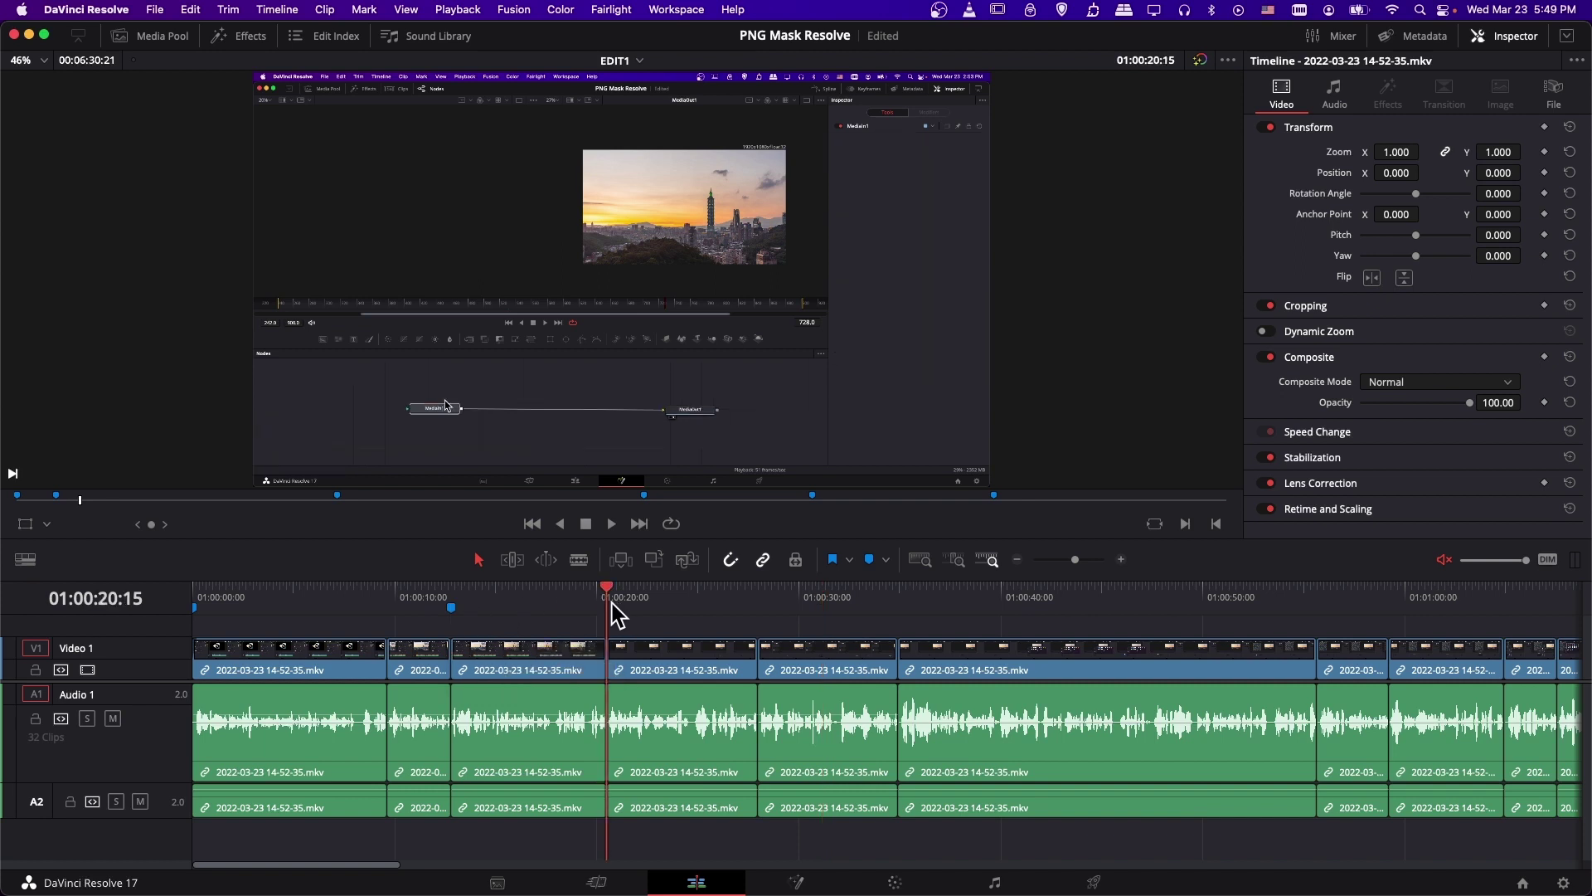
pyautogui.click(777, 602)
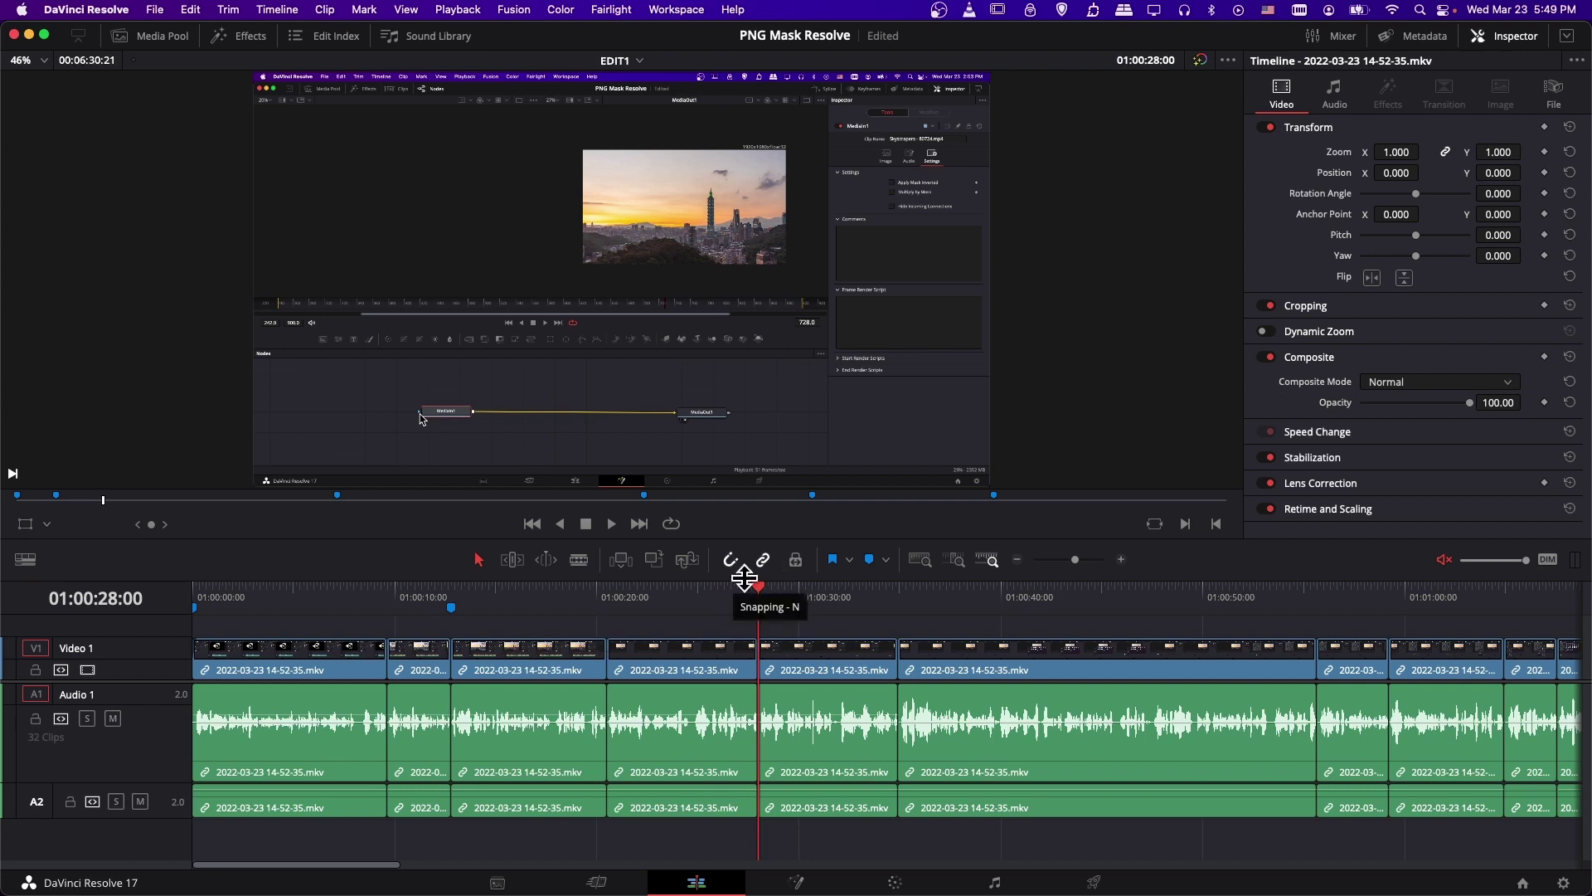
pyautogui.moveTo(751, 594)
pyautogui.mouseDown()
pyautogui.moveTo(610, 599)
pyautogui.moveTo(737, 595)
pyautogui.moveTo(758, 614)
pyautogui.mouseUp()
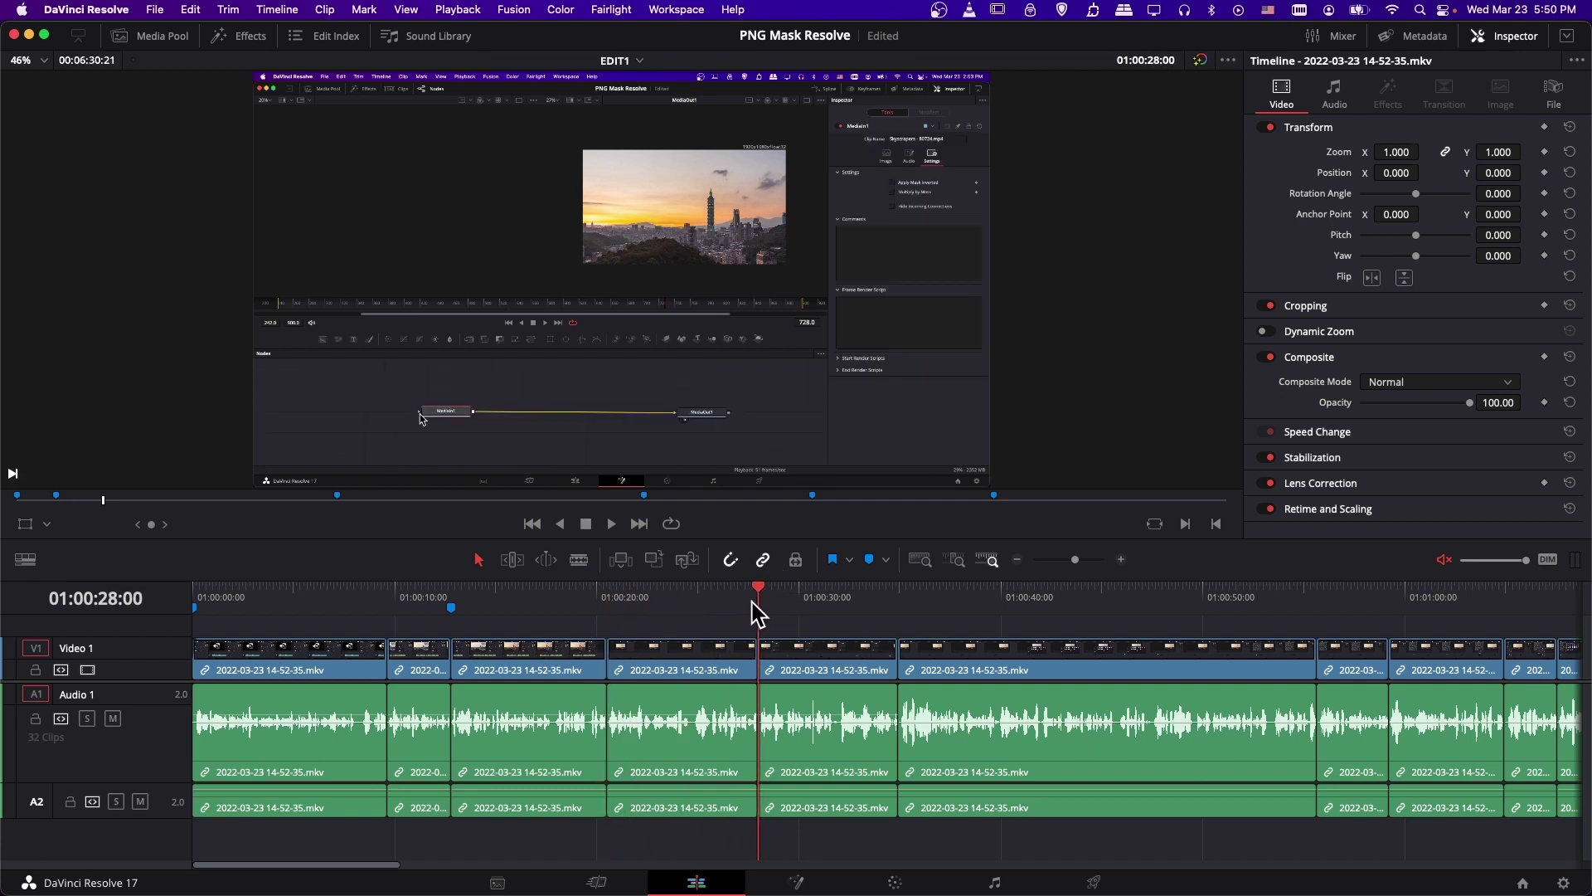
# Step: Add a marker at the playhead and rename it from Marker 7 to 'Chapter 5'
pyautogui.click(872, 571)
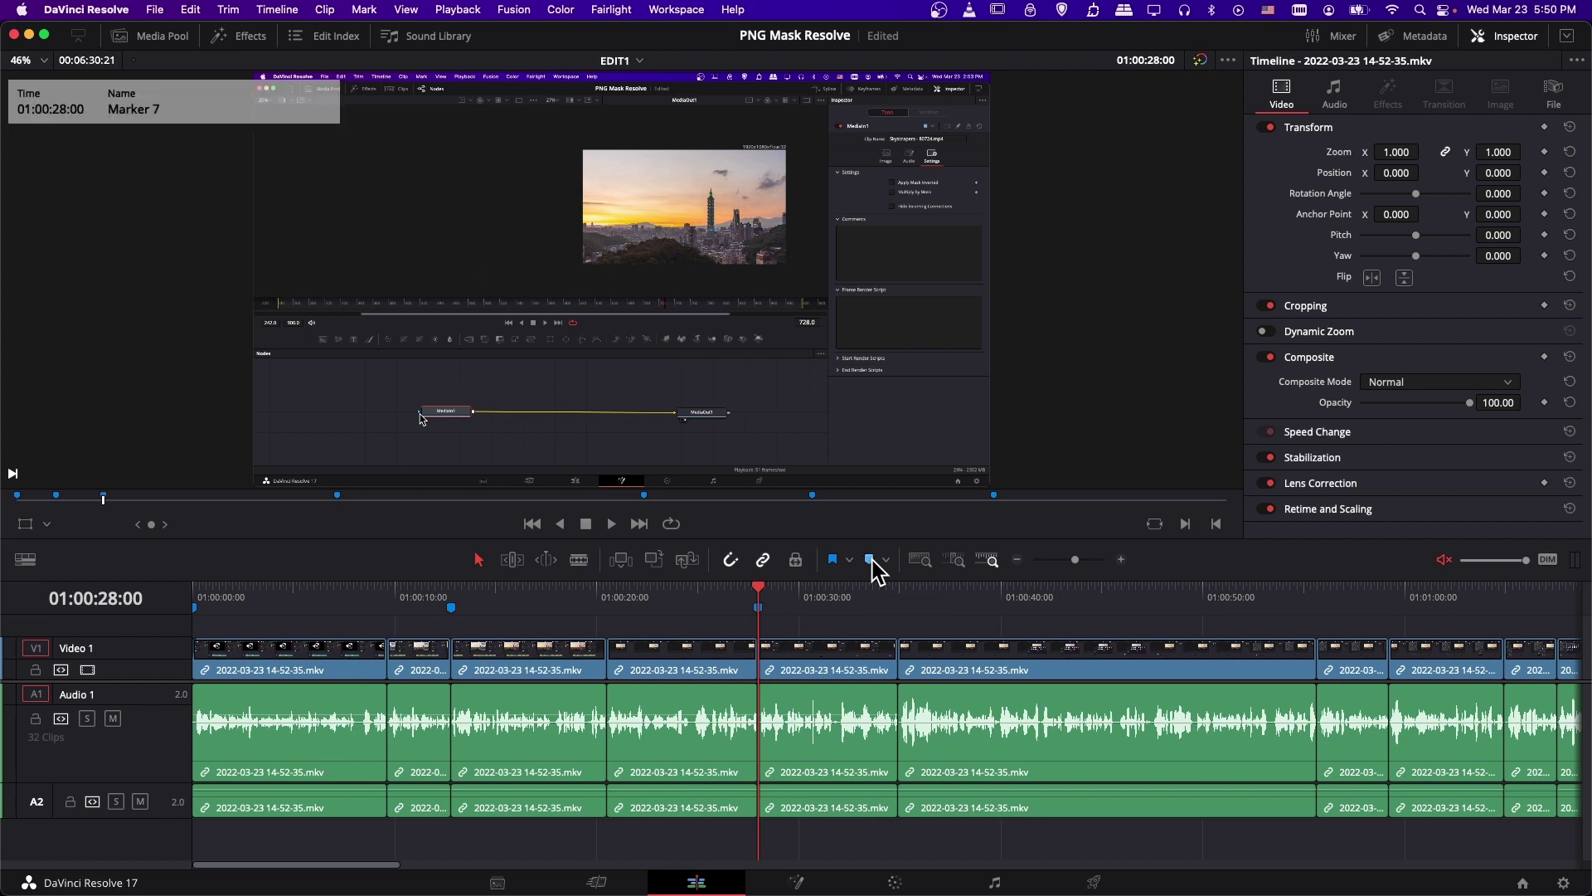
pyautogui.doubleClick(758, 607)
pyautogui.moveTo(712, 416); pyautogui.dragTo(653, 430)
pyautogui.write('Chapter 5')
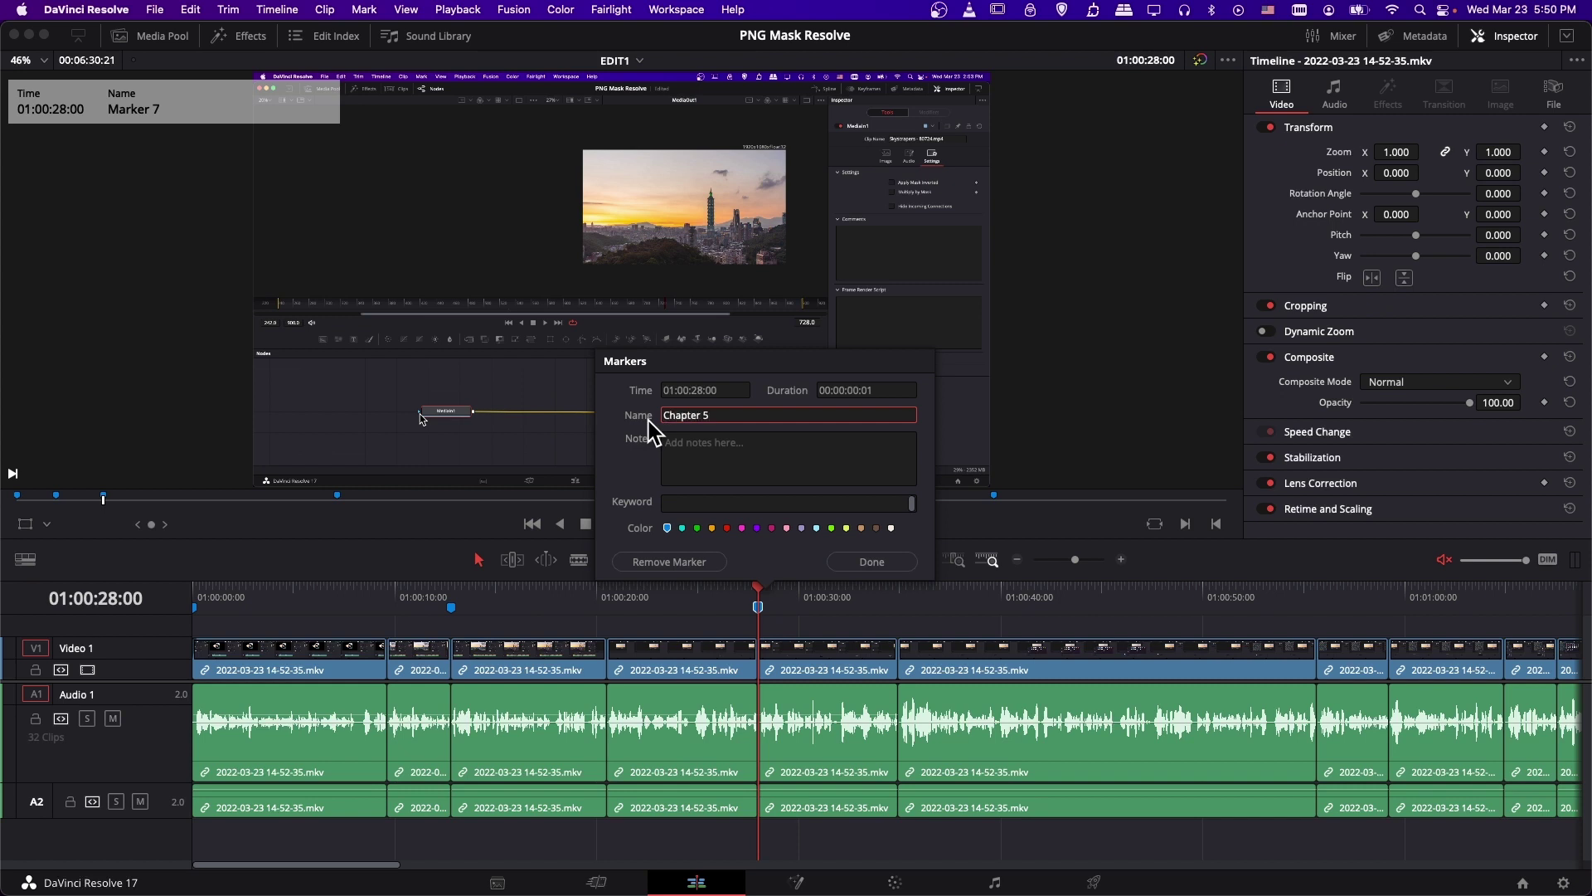
pyautogui.click(869, 562)
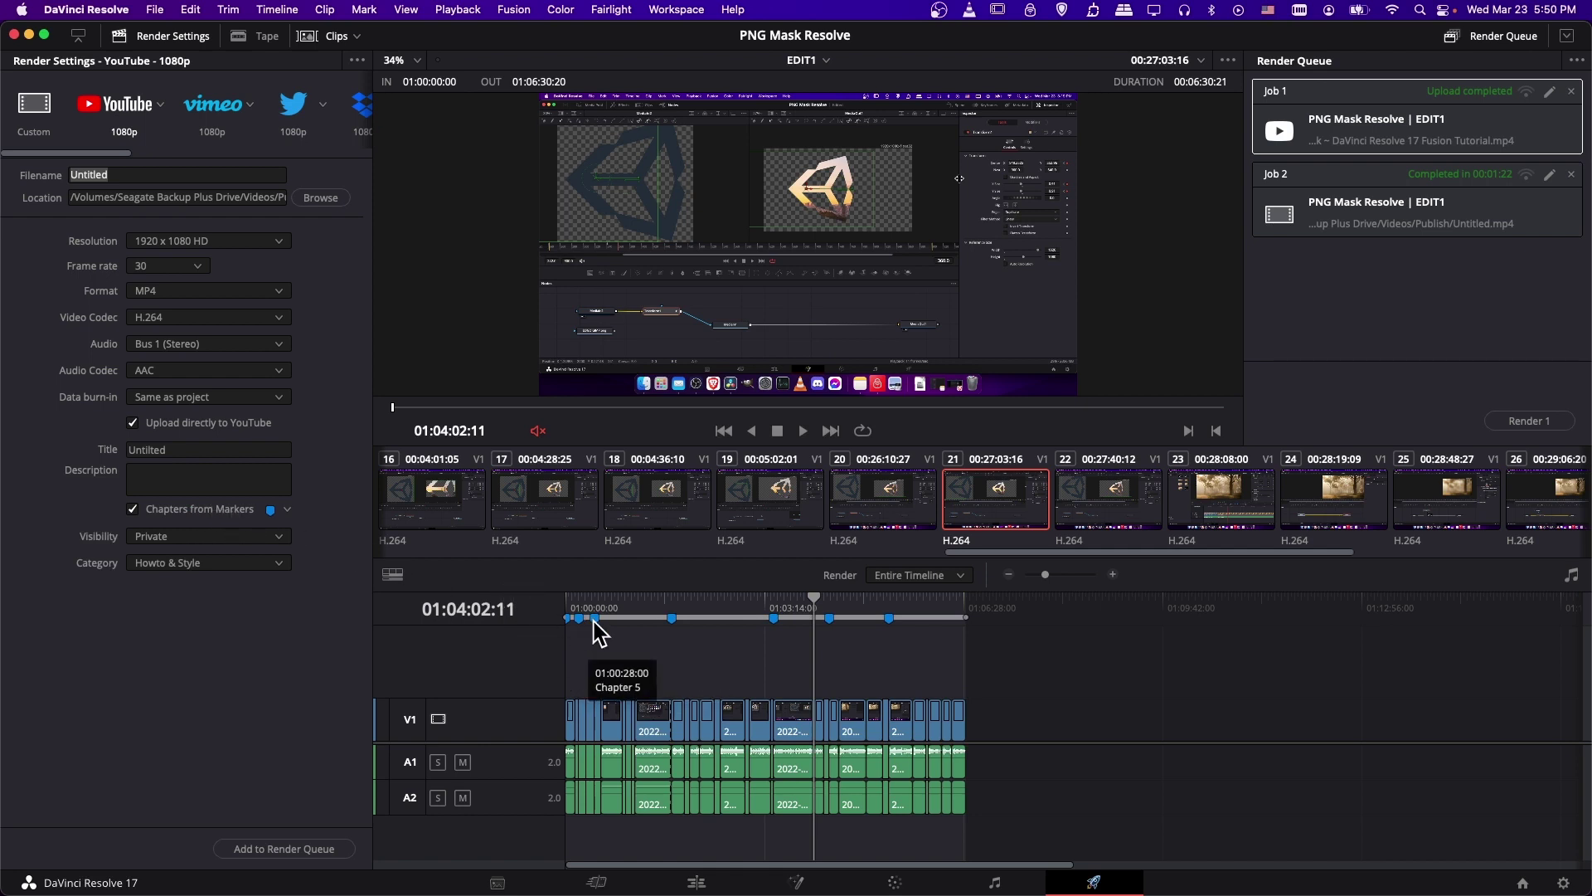
pyautogui.click(286, 510)
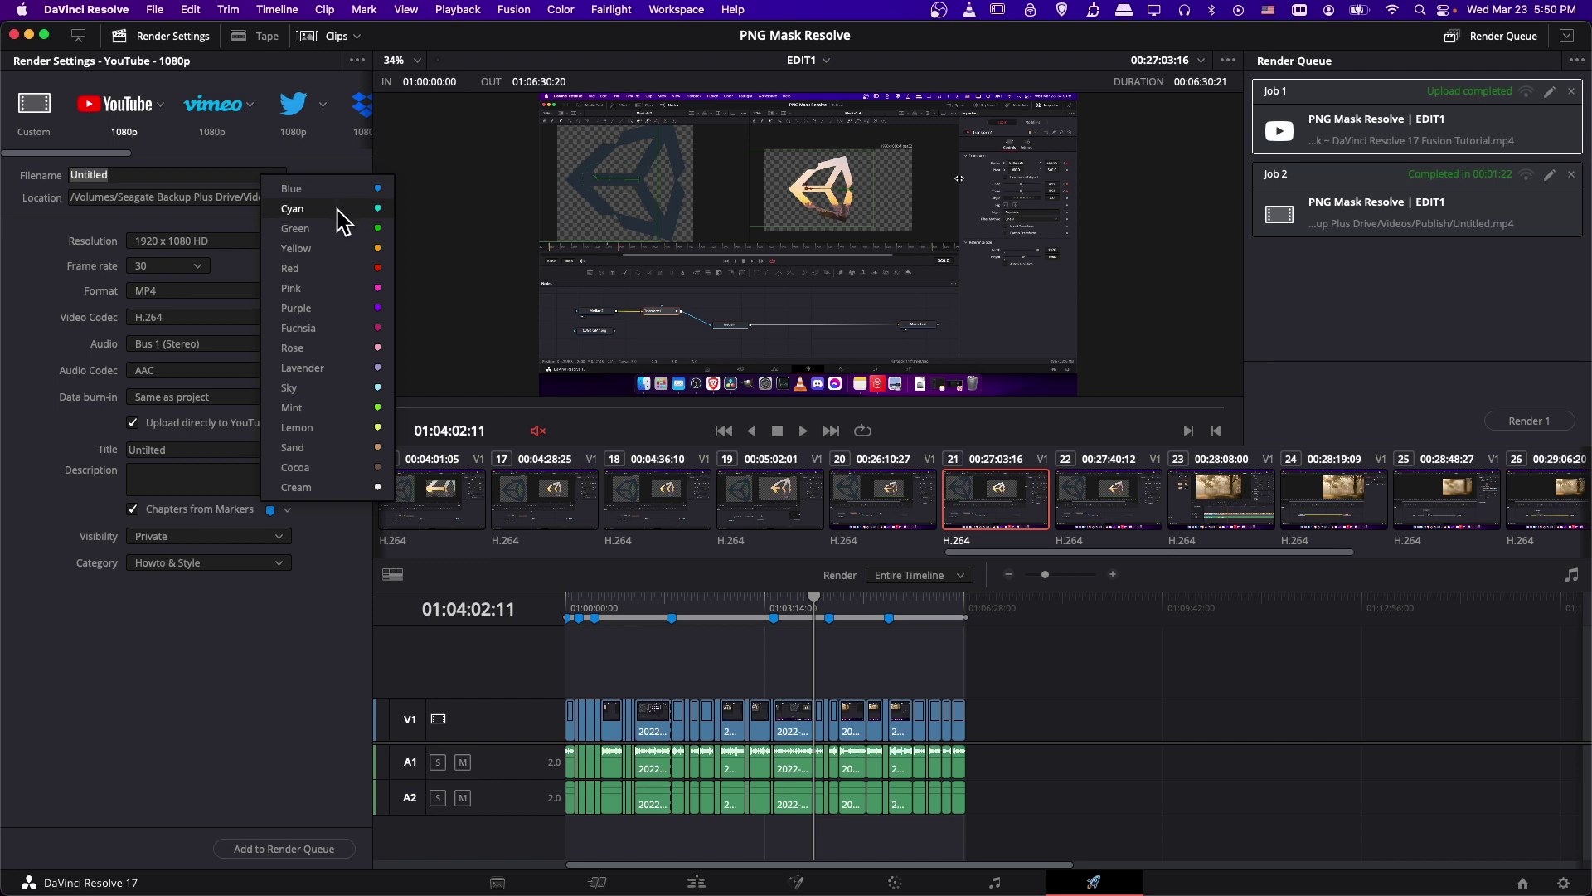
pyautogui.click(341, 189)
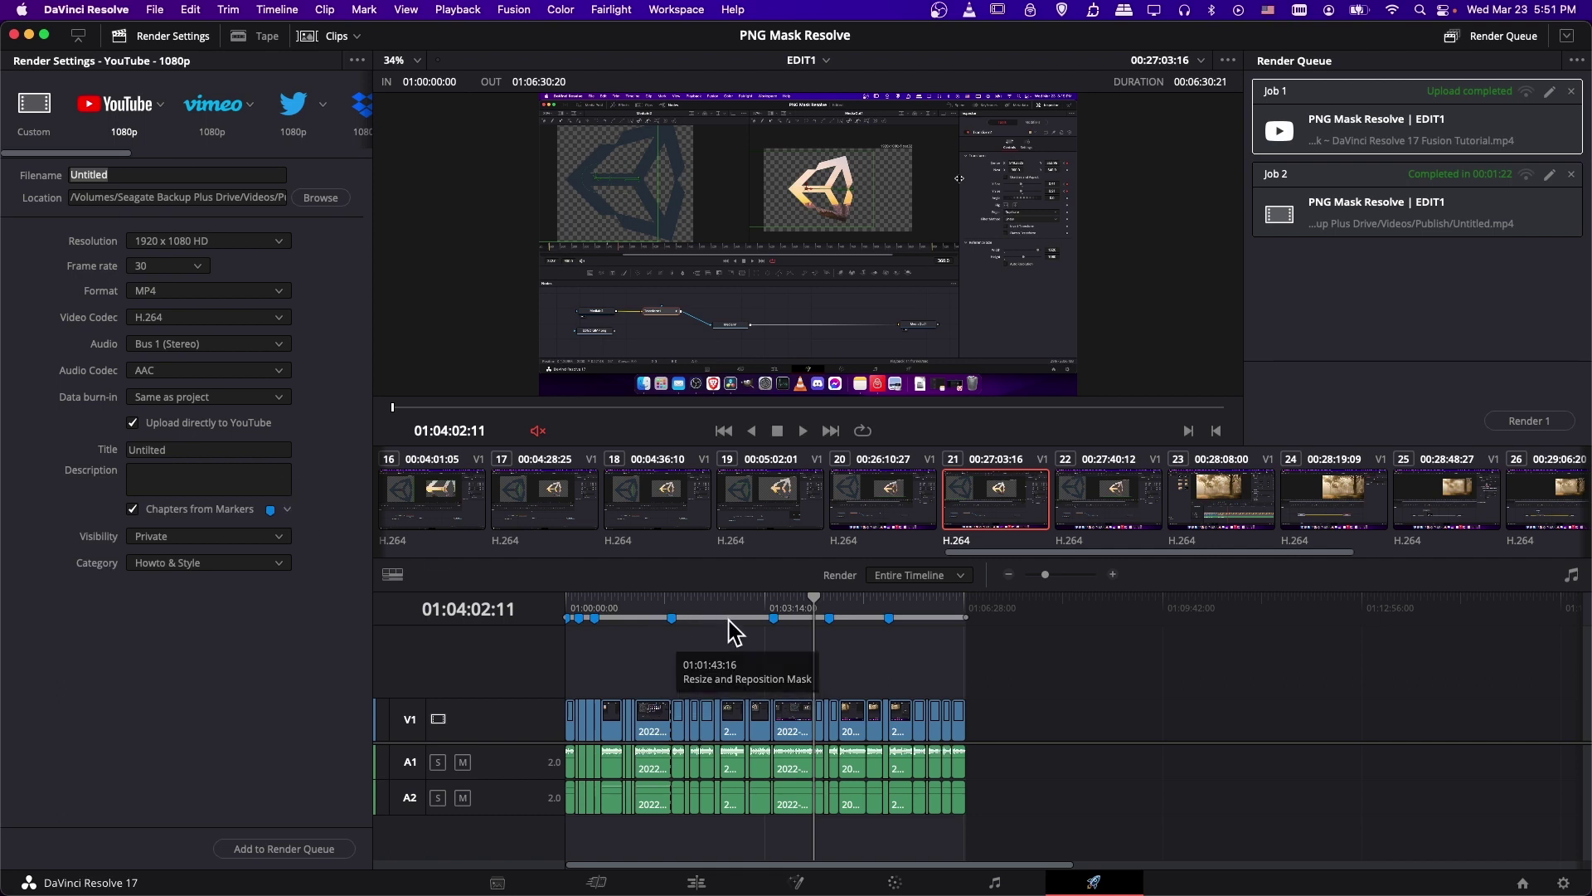
pyautogui.click(281, 509)
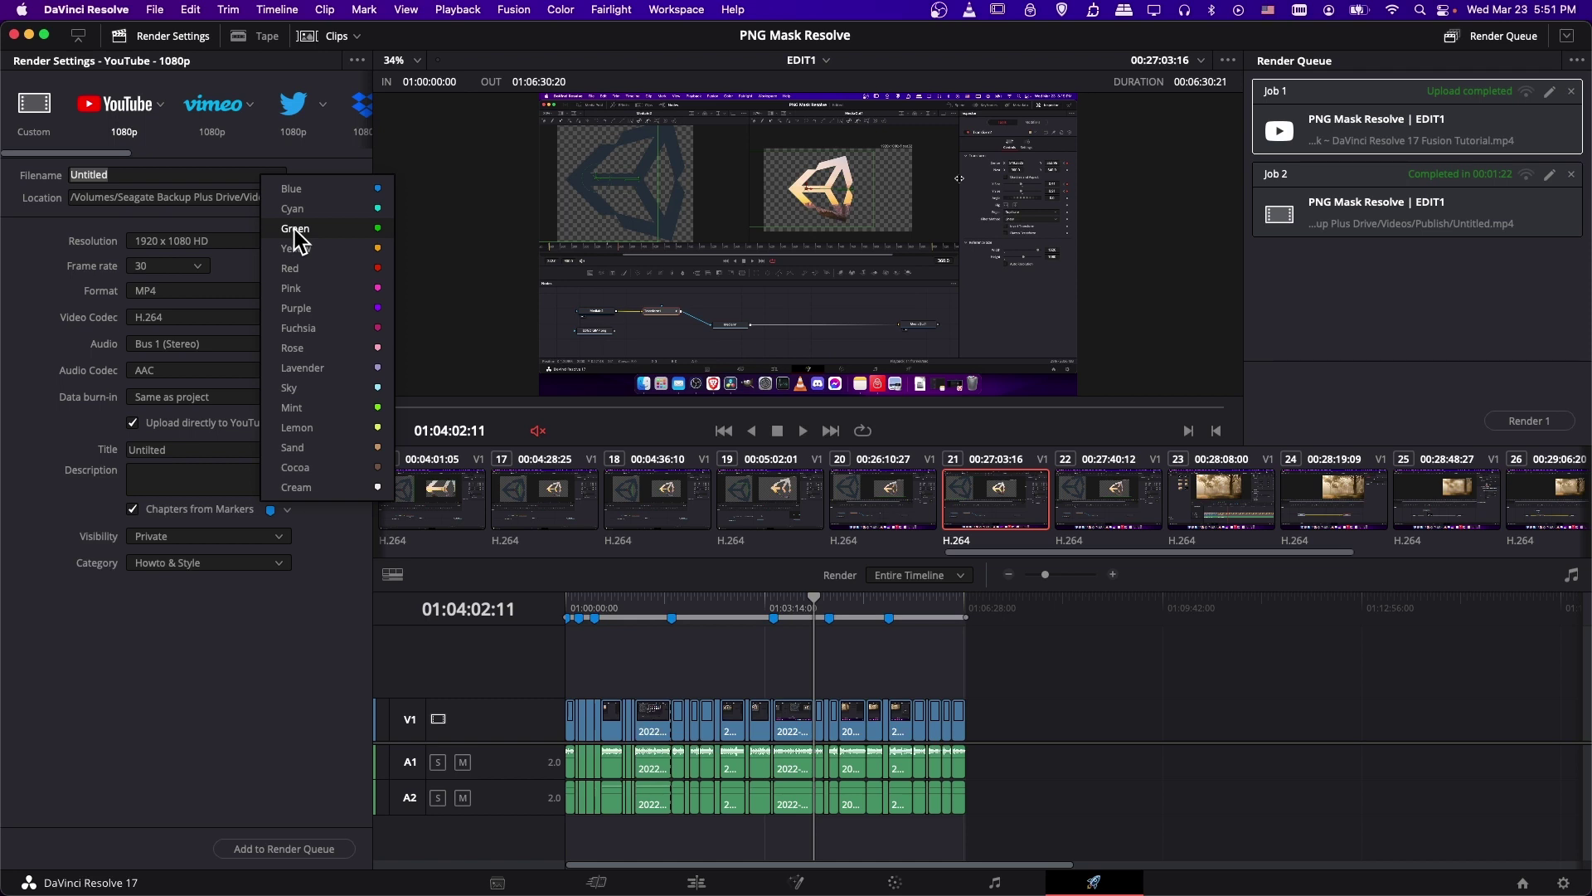
pyautogui.click(346, 591)
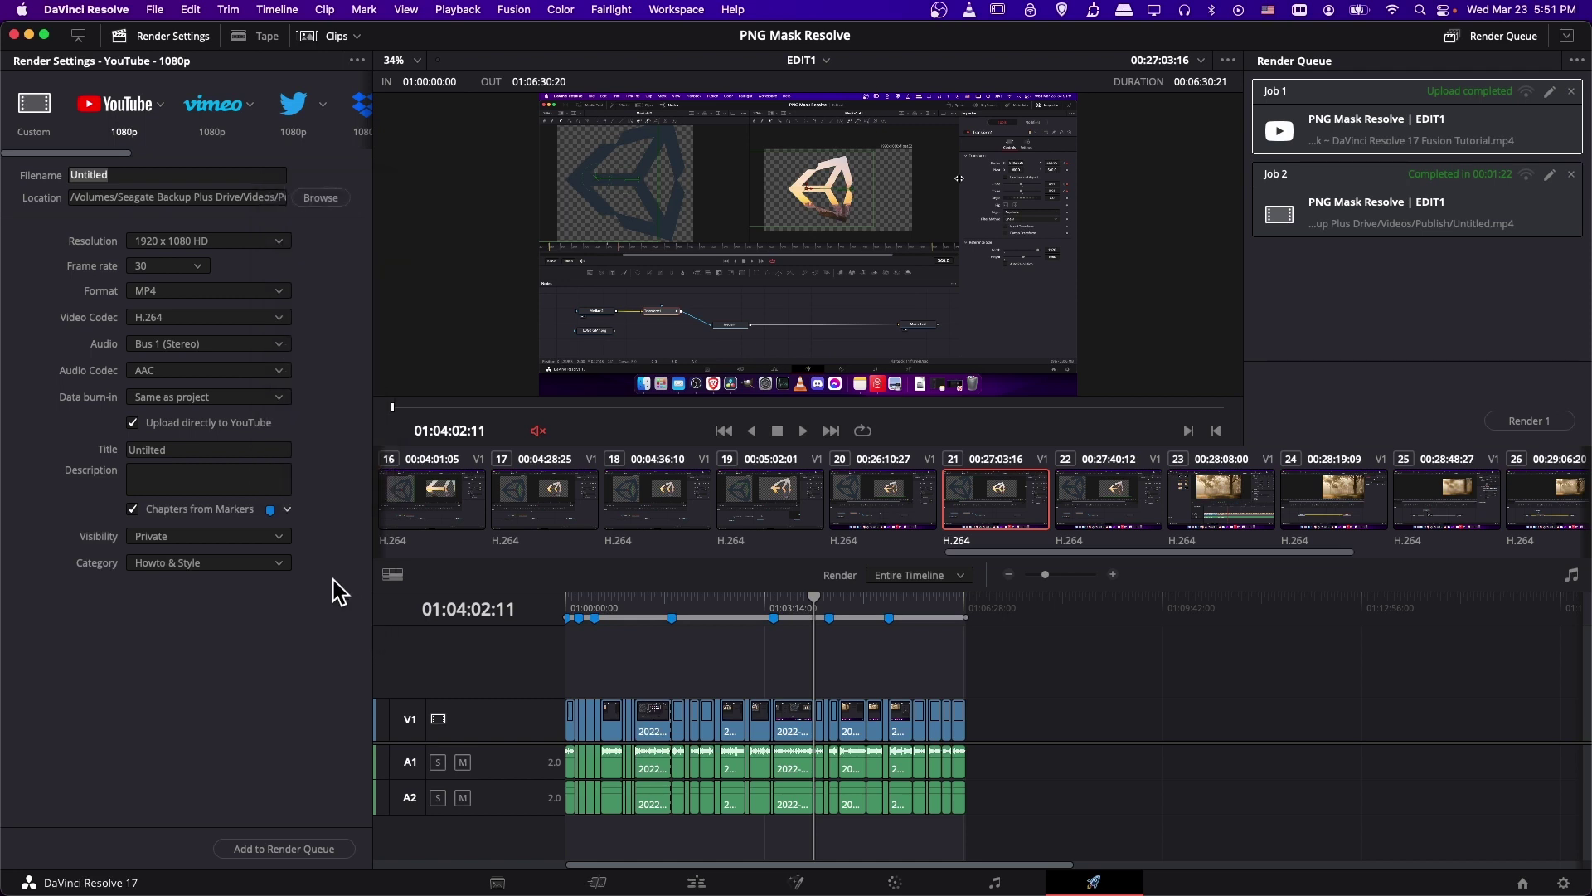
pyautogui.click(162, 540)
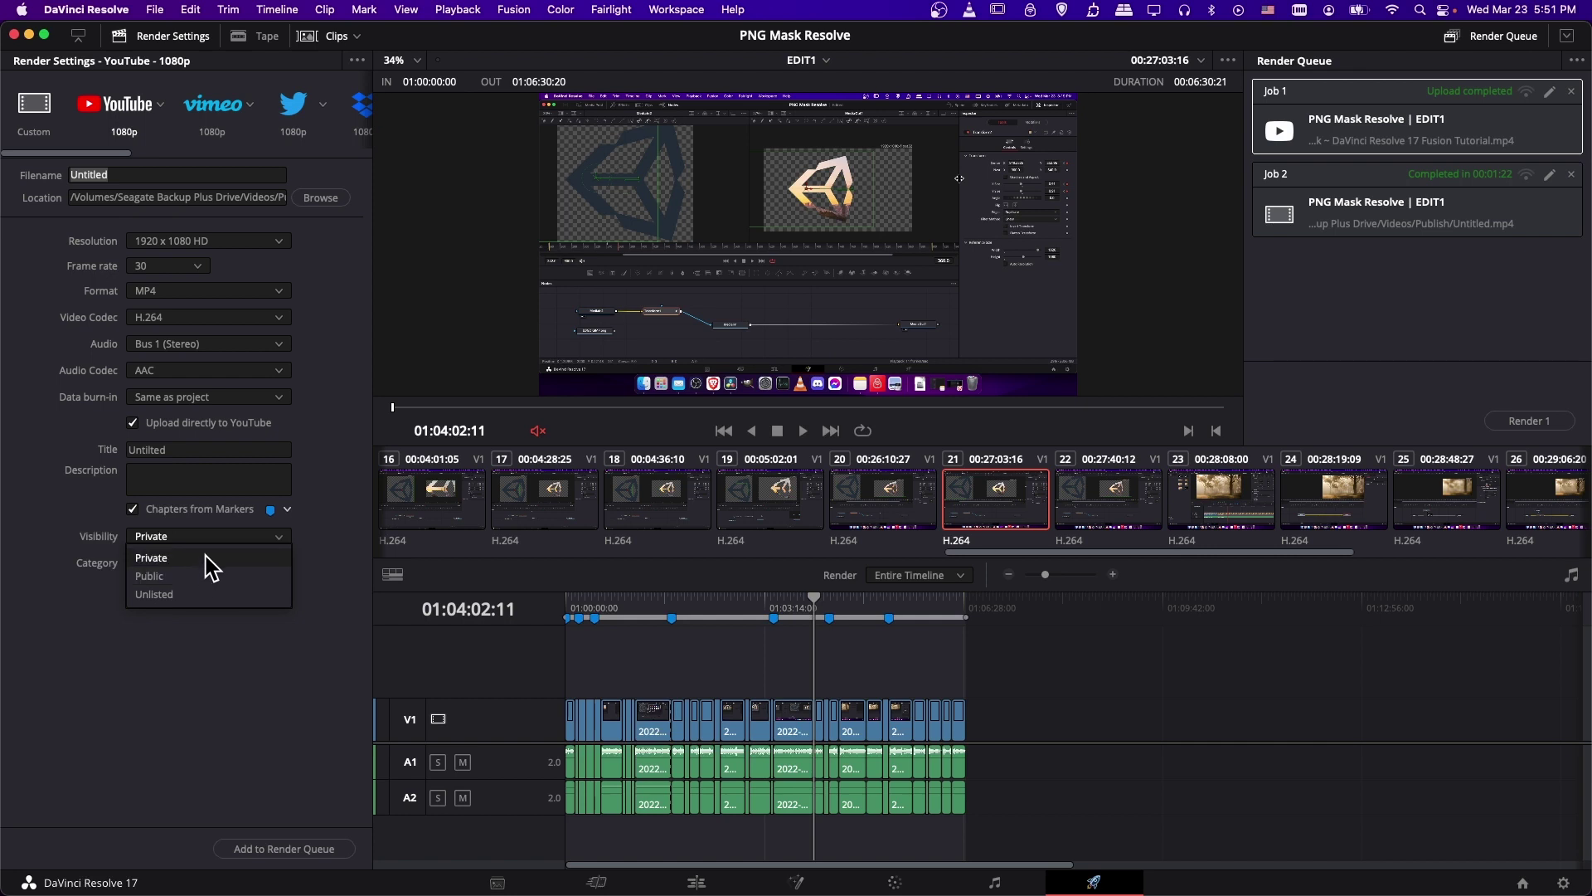
pyautogui.click(199, 557)
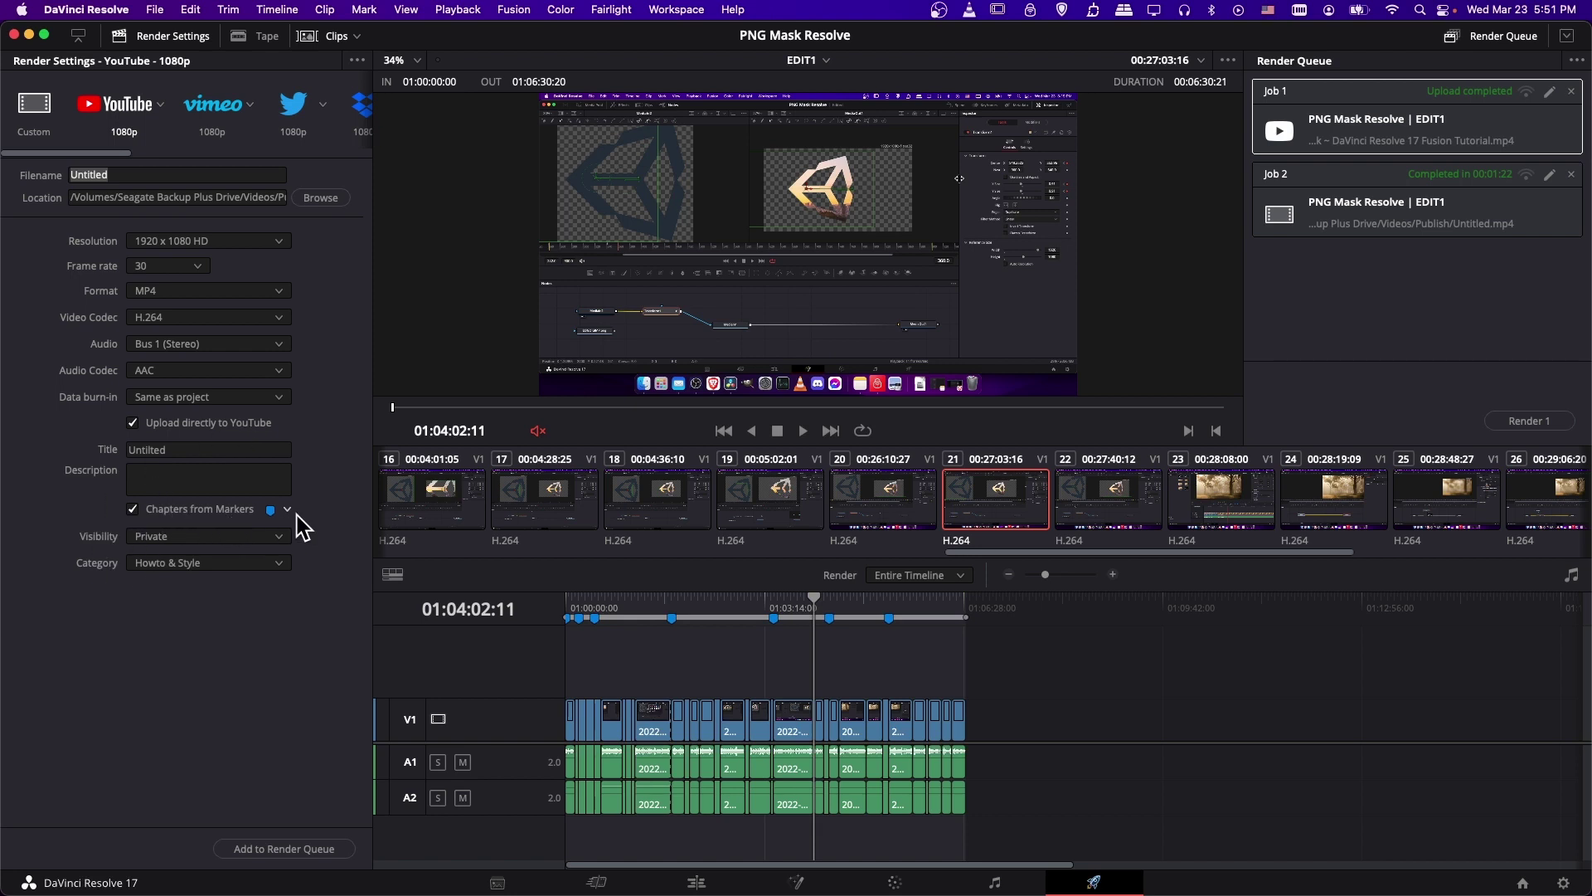
pyautogui.click(1126, 714)
pyautogui.click(900, 576)
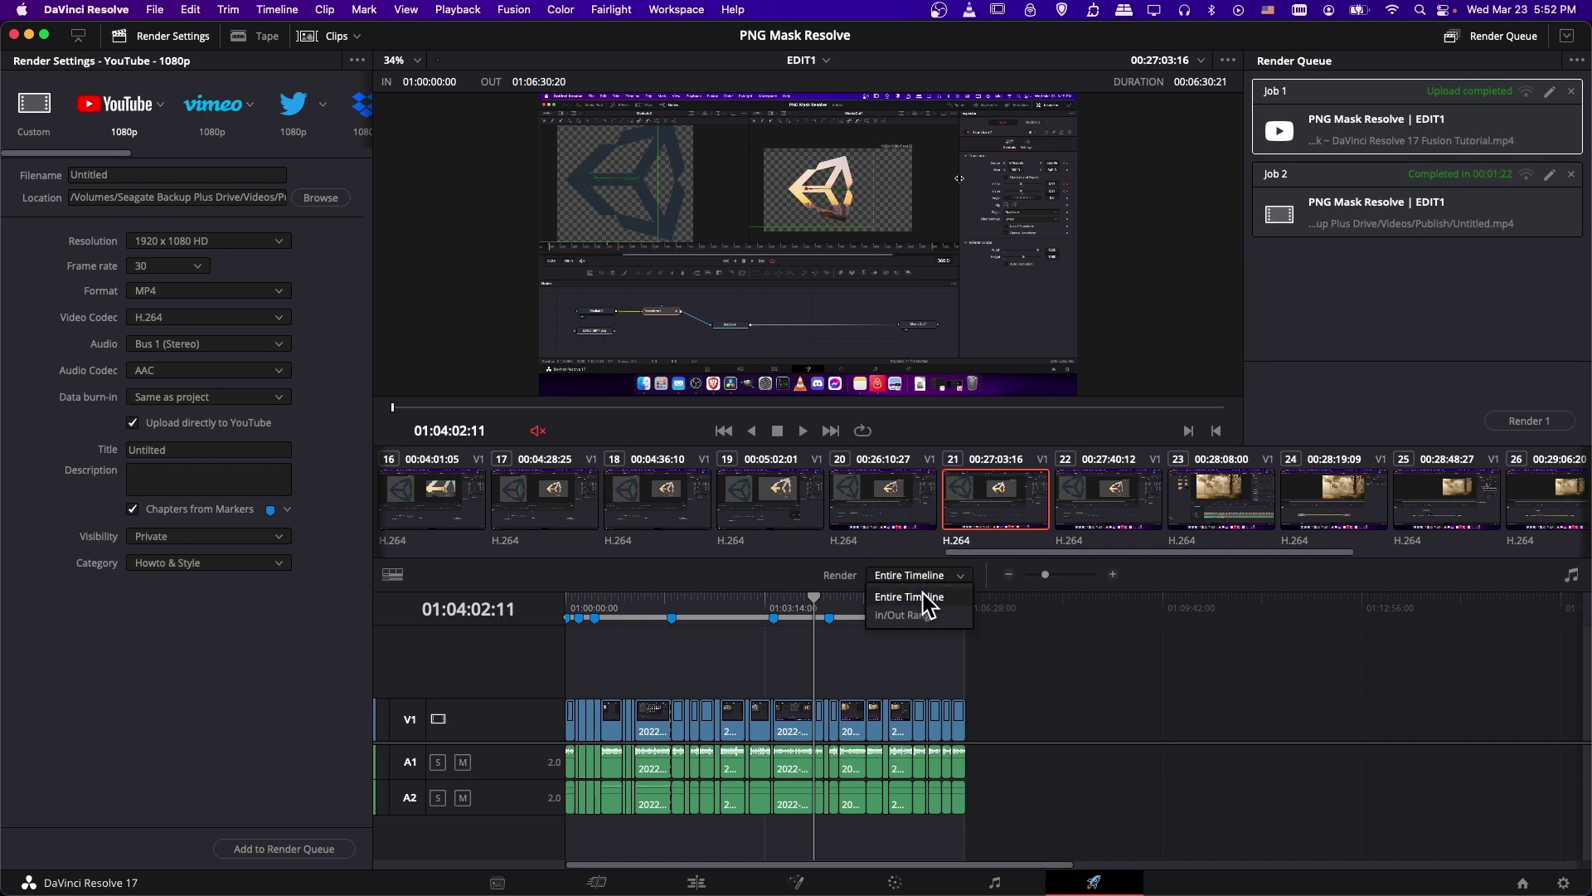
pyautogui.click(923, 597)
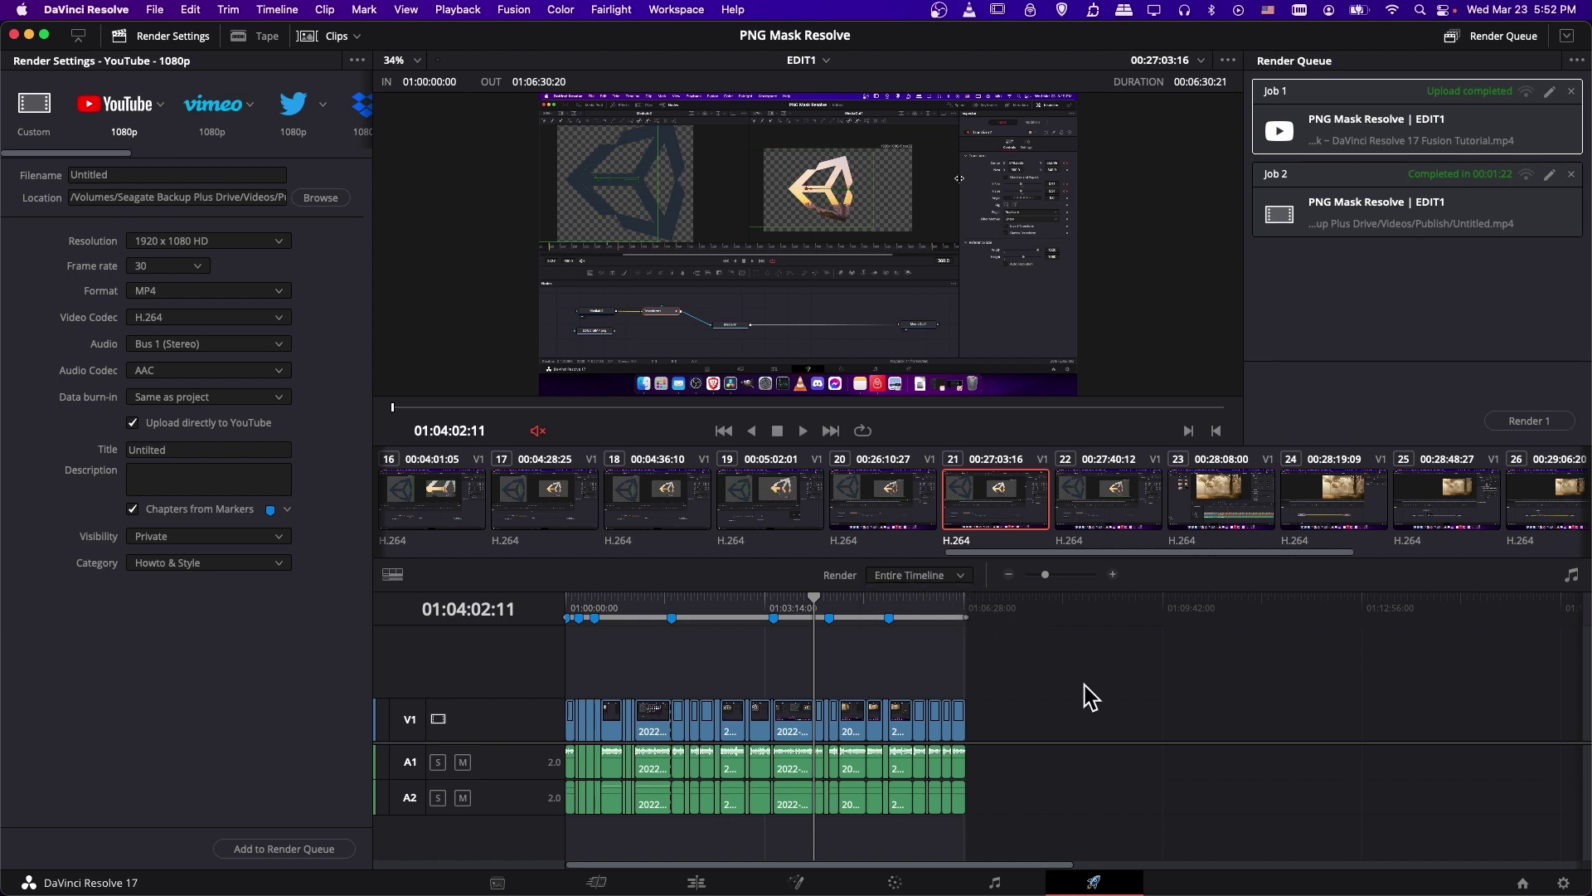